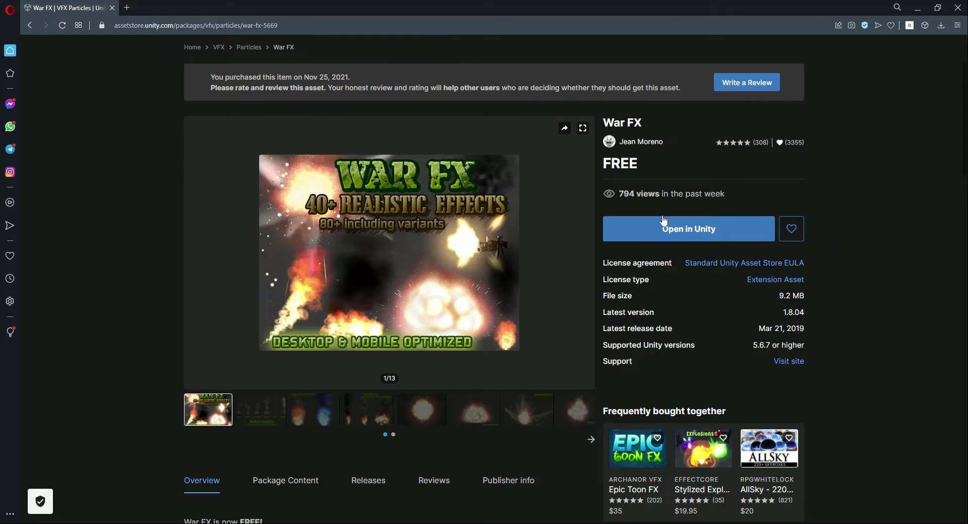
Examine the War FX asset's name, price, file size and effect preview images on its store page
double_click(614, 123)
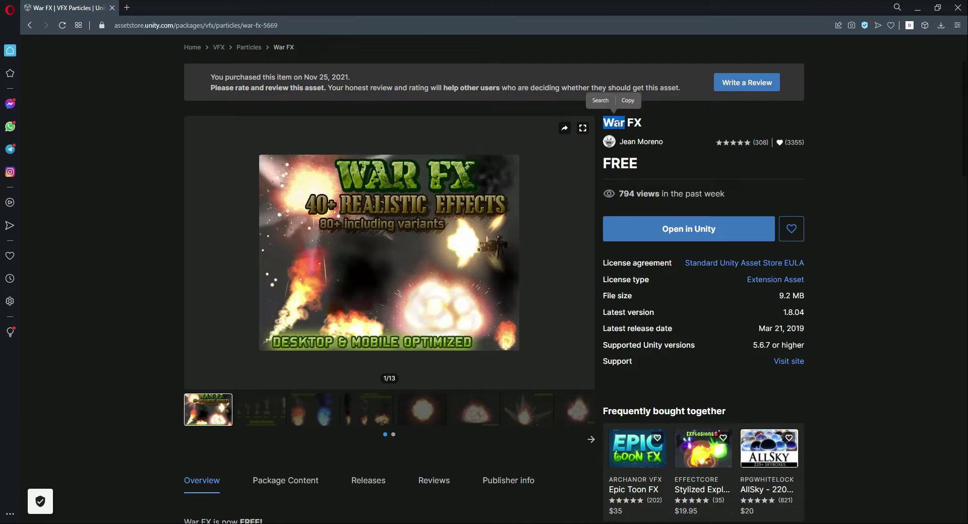
double_click(634, 122)
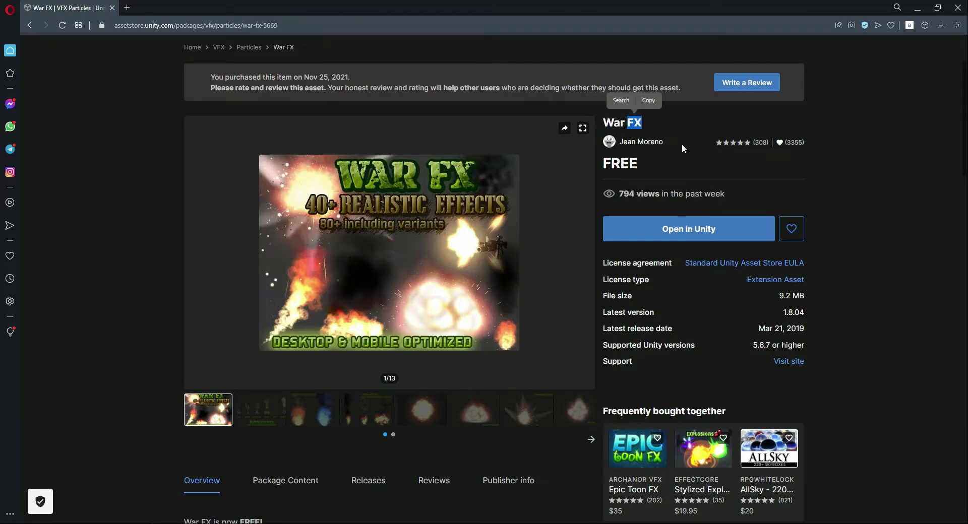
double_click(630, 164)
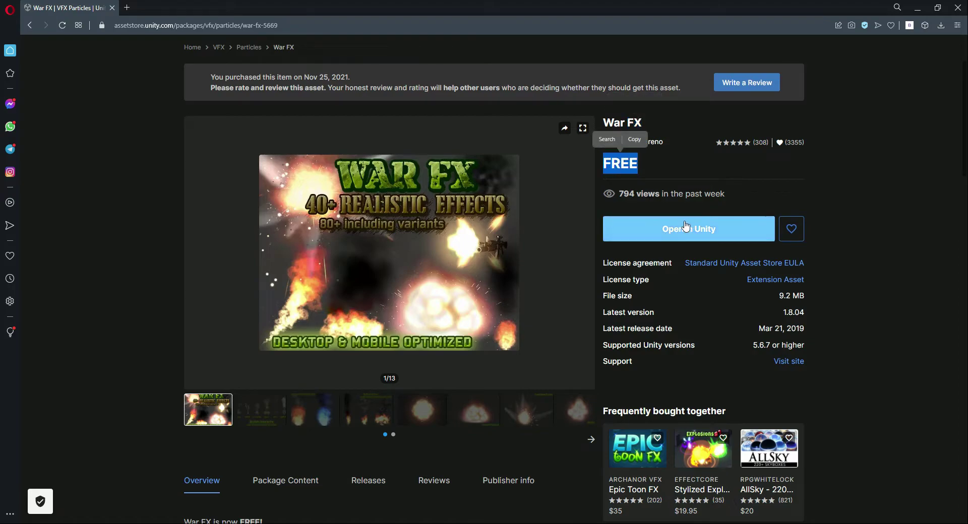
click(781, 295)
drag(780, 297, 799, 298)
click(831, 298)
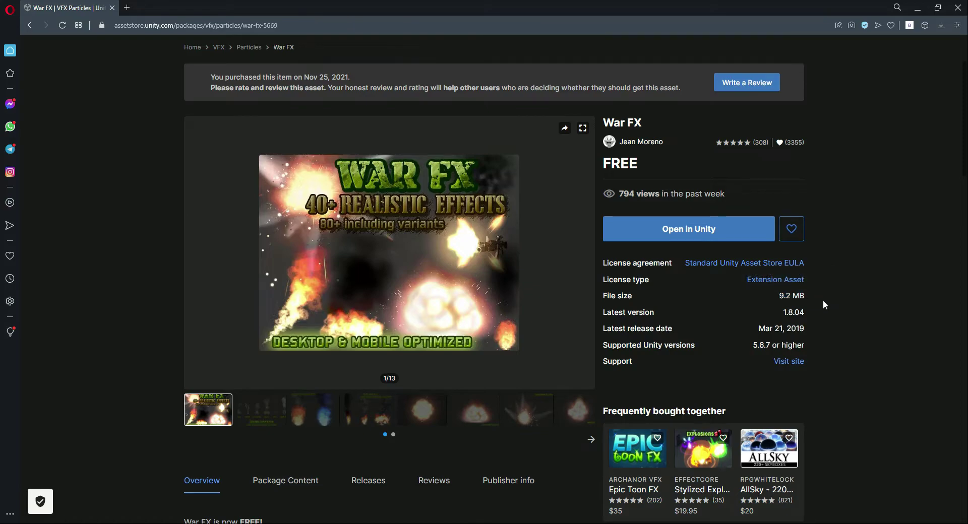
scroll(807, 302, down, 4)
click(270, 215)
scroll(348, 328, up, 5)
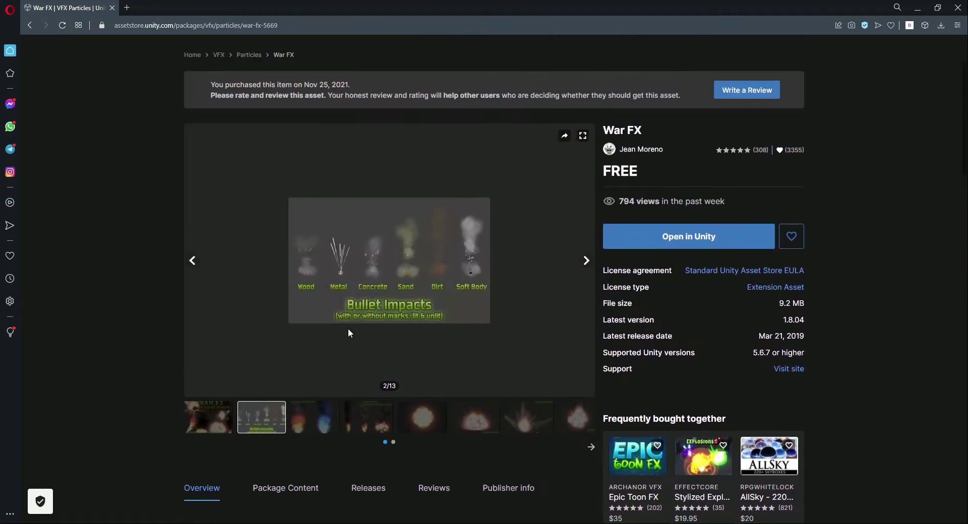
click(301, 439)
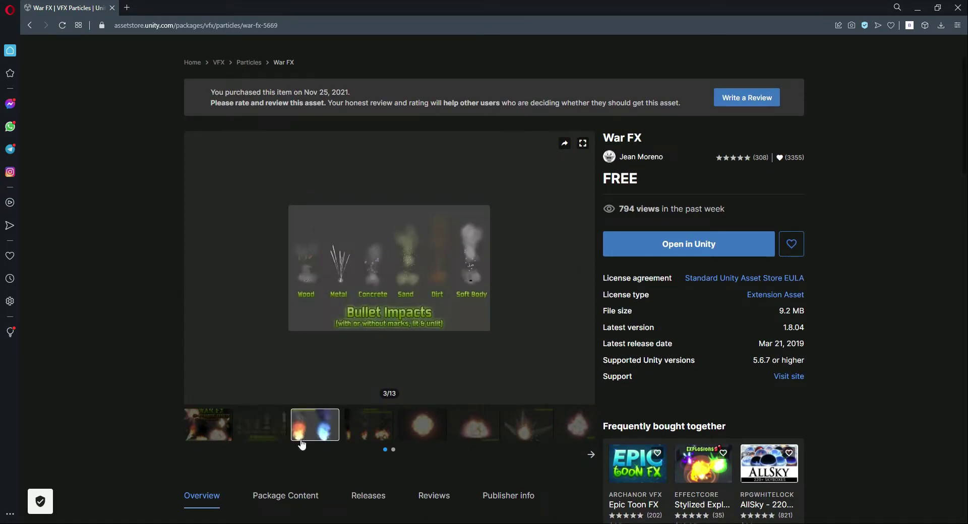
click(359, 433)
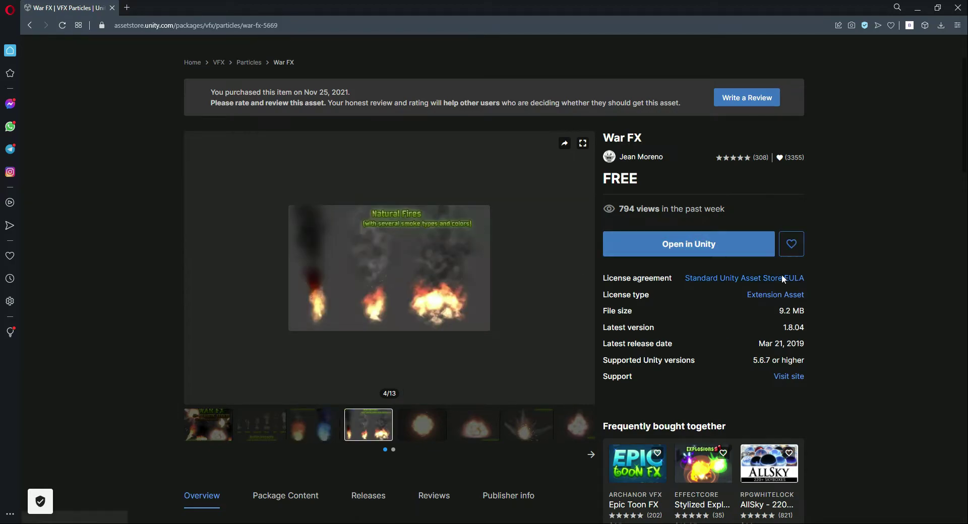
Open the War FX asset from its store page in the Unity Editor
click(710, 242)
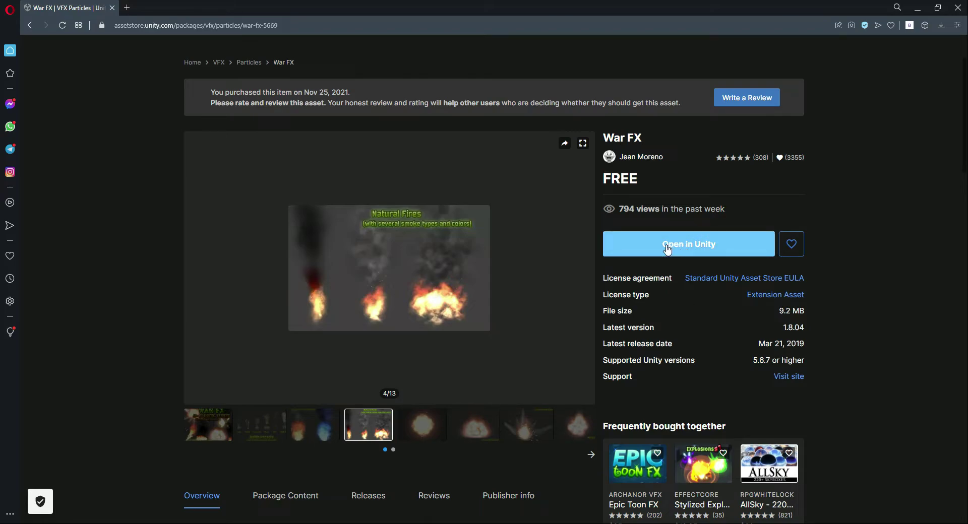
click(694, 248)
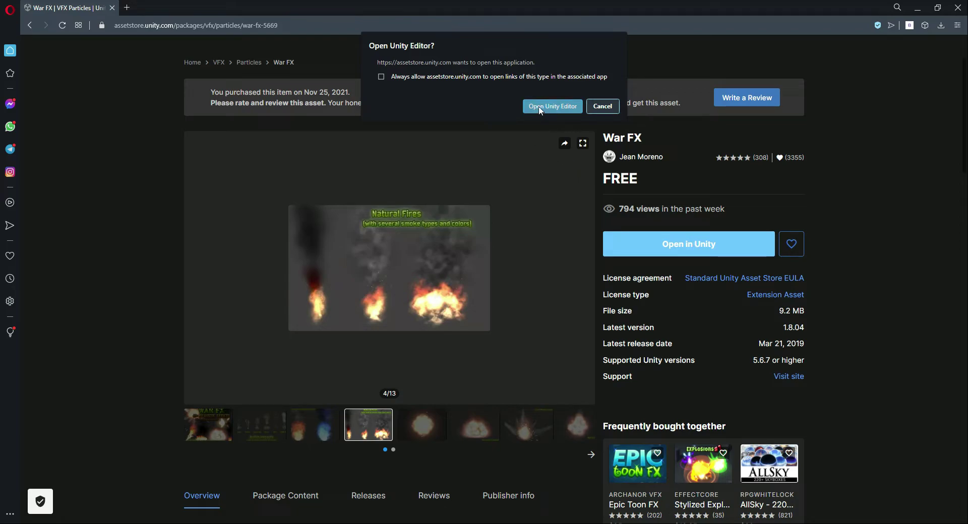
click(563, 108)
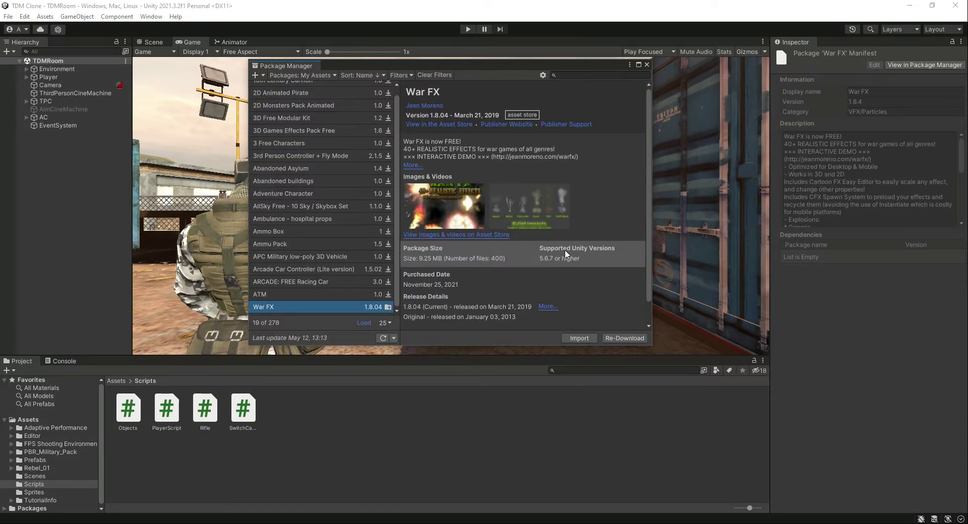
Import the War FX package into the project with all of its files selected
scroll(566, 254, down, 1)
scroll(568, 243, up, 1)
click(579, 338)
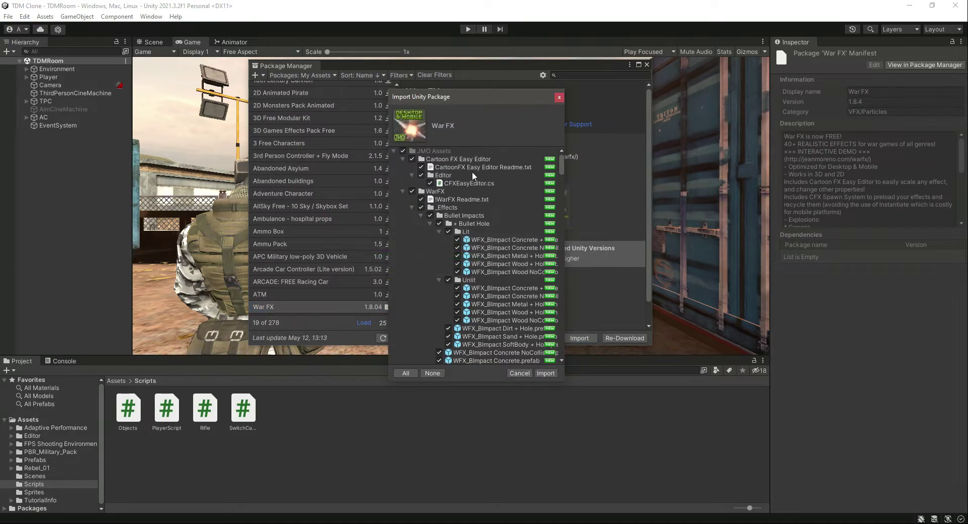
scroll(503, 207, down, 15)
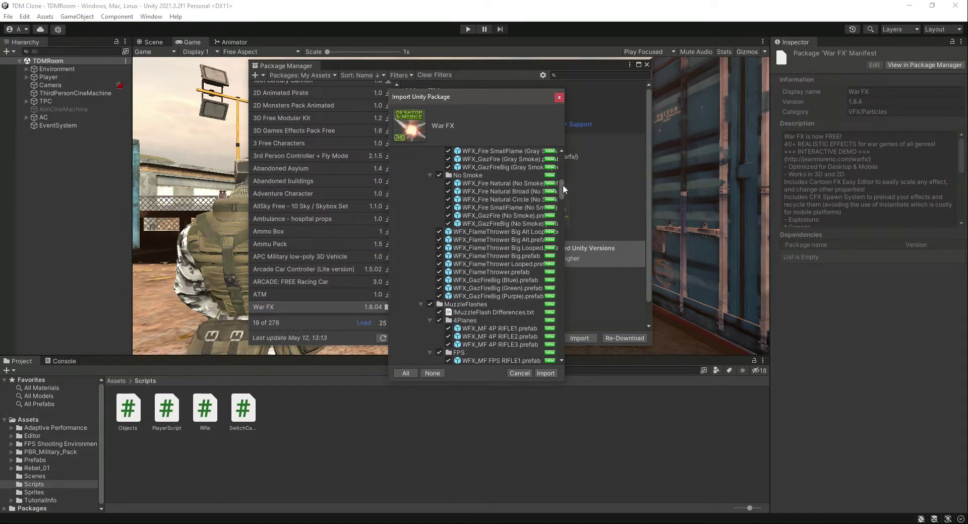
drag(562, 184, 592, 151)
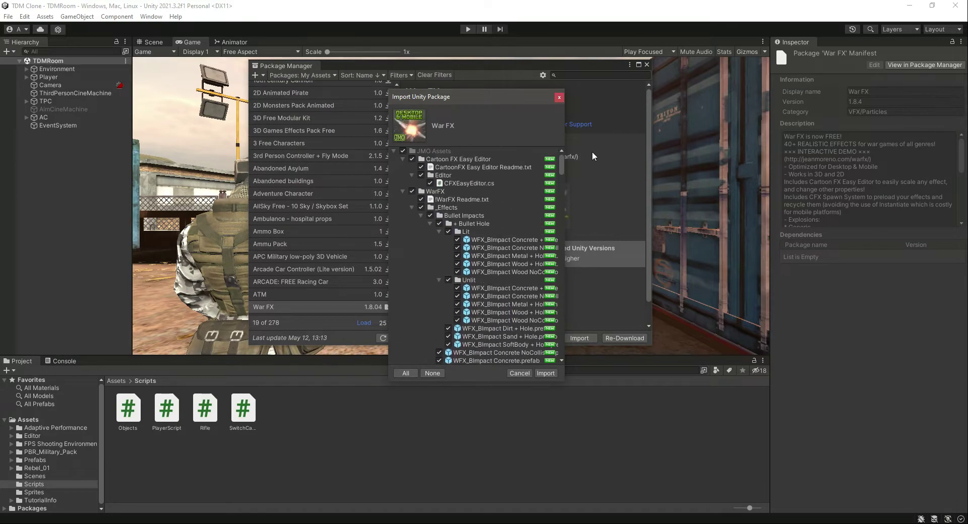
click(546, 373)
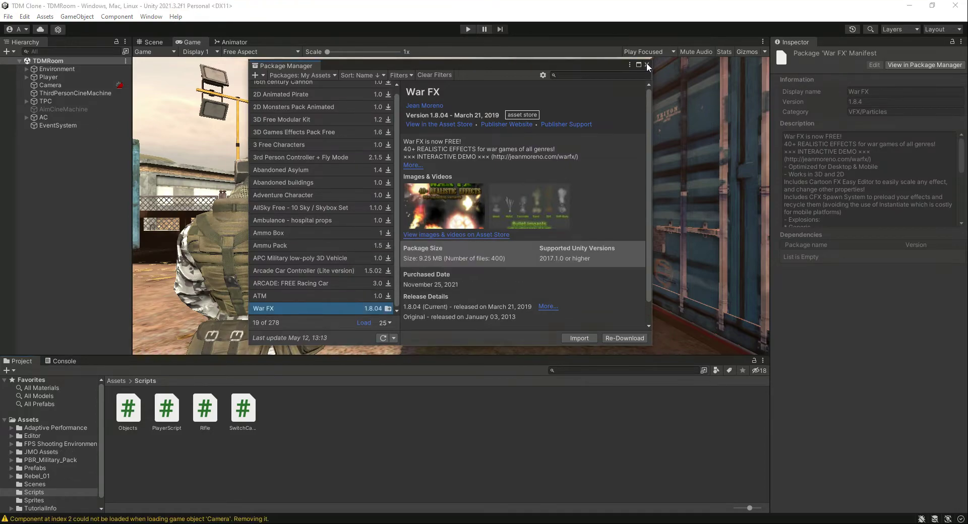
Close the Package Manager and open the Fire folder inside JMO Assets/WarFX/_Effects (Mobile)
click(36, 452)
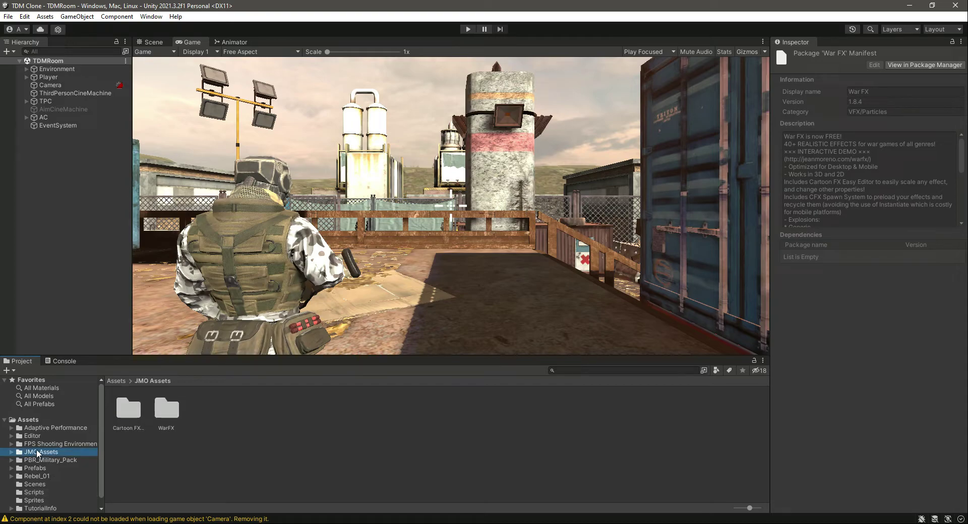
double_click(156, 416)
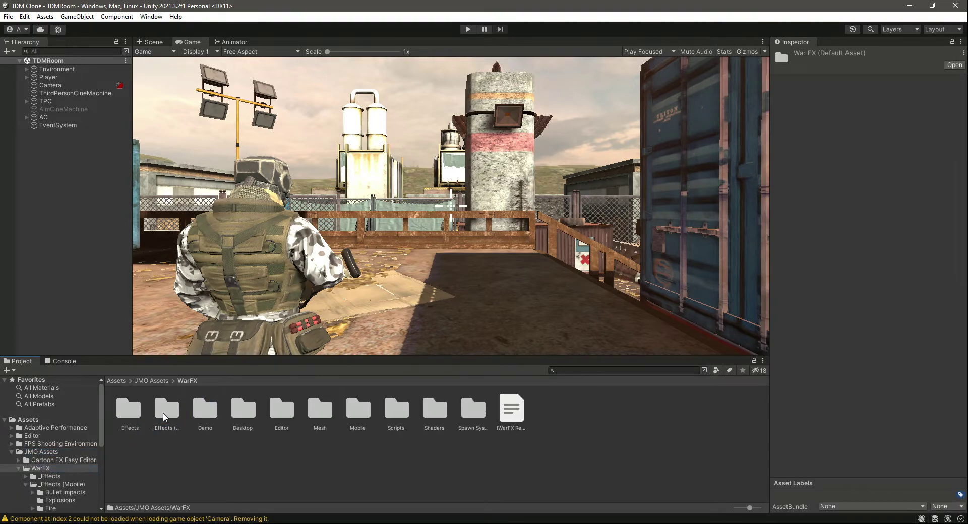
click(158, 414)
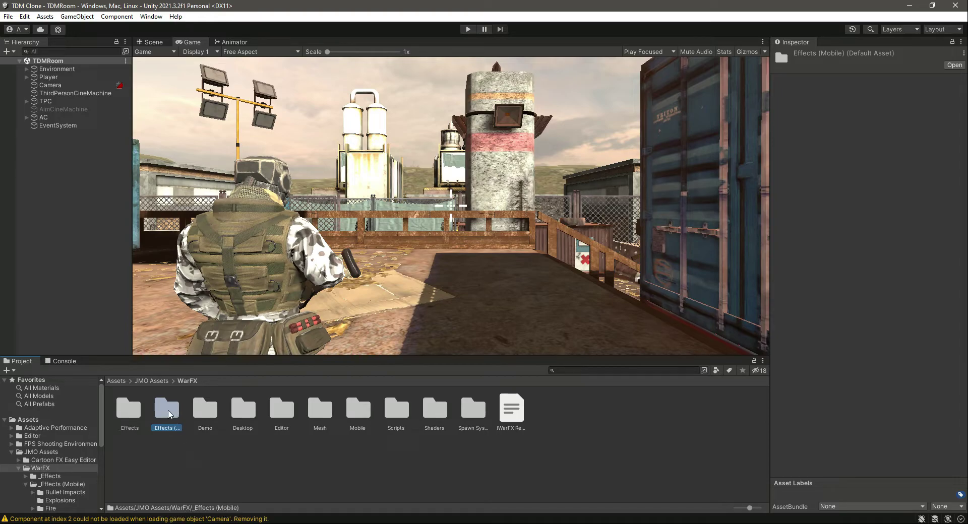
double_click(168, 414)
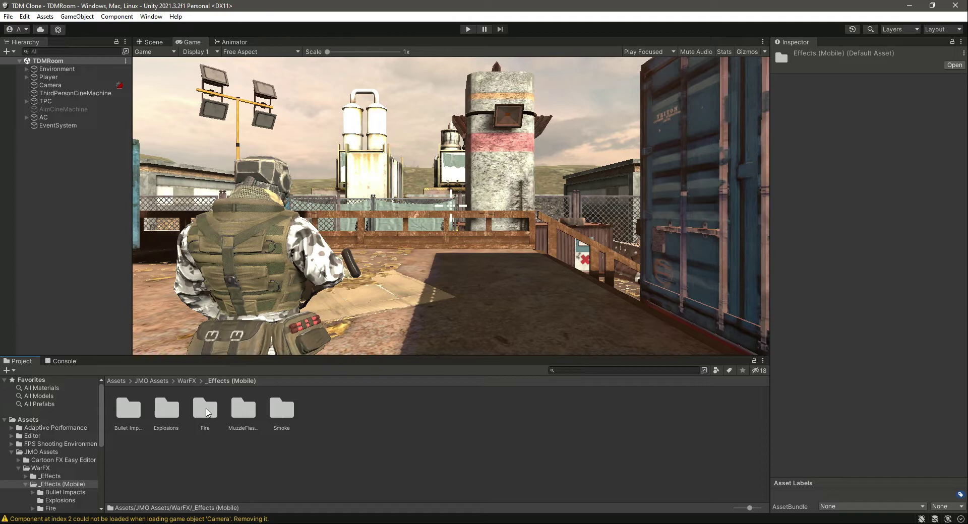
double_click(206, 413)
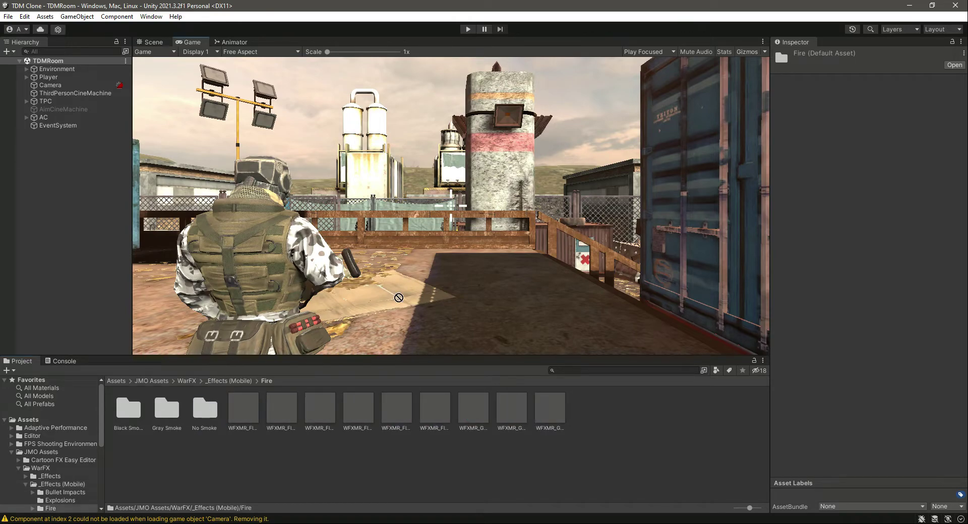
Try out the WFXMR_FlameThrower Big Alt Looped prefab in the scene near the soldier, and delete it from the hierarchy
click(247, 410)
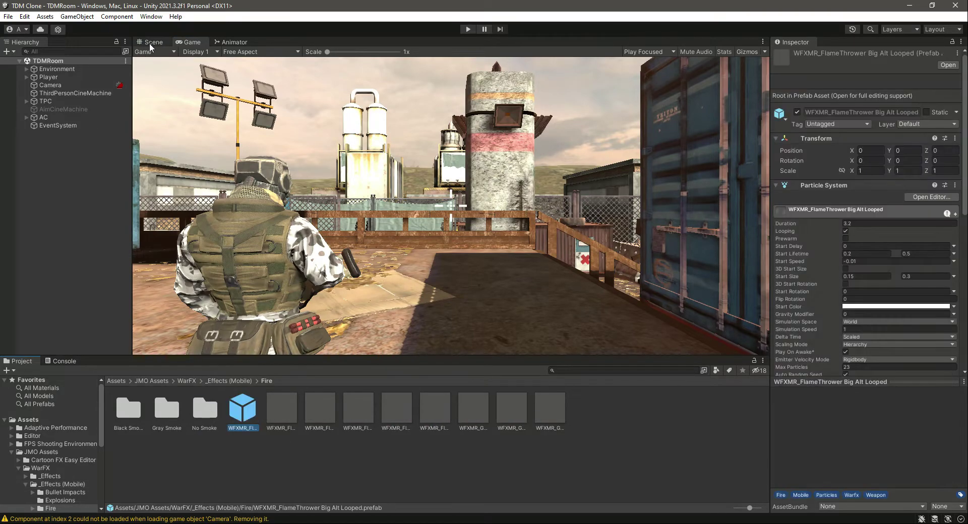
click(152, 42)
drag(250, 415, 395, 204)
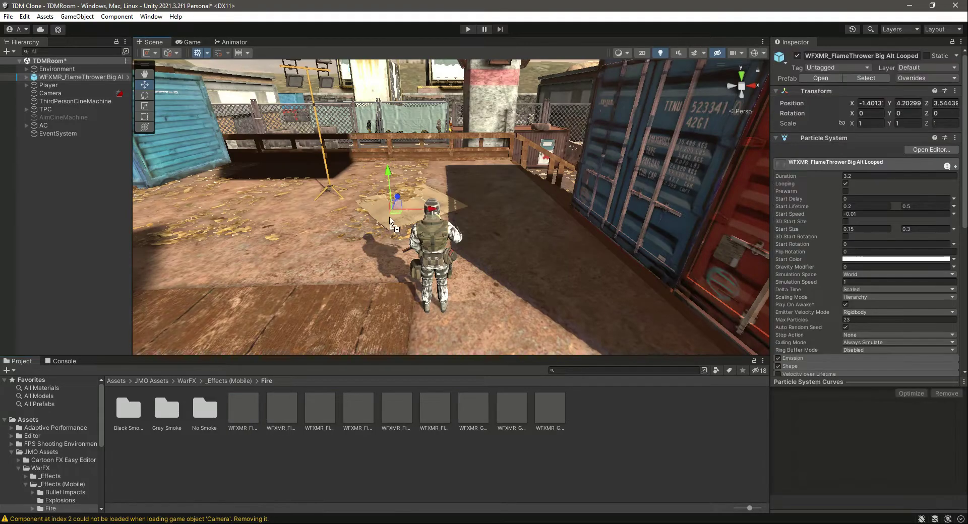
click(52, 77)
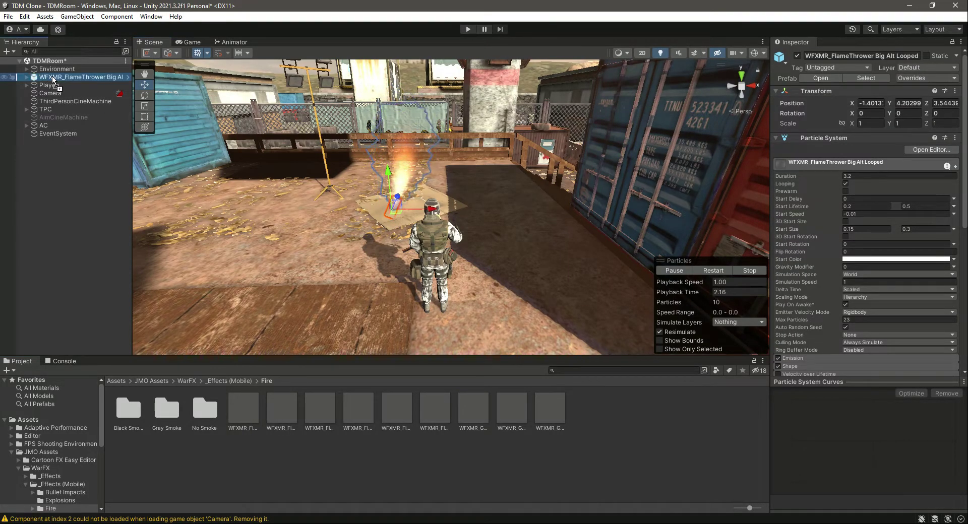
key(Delete)
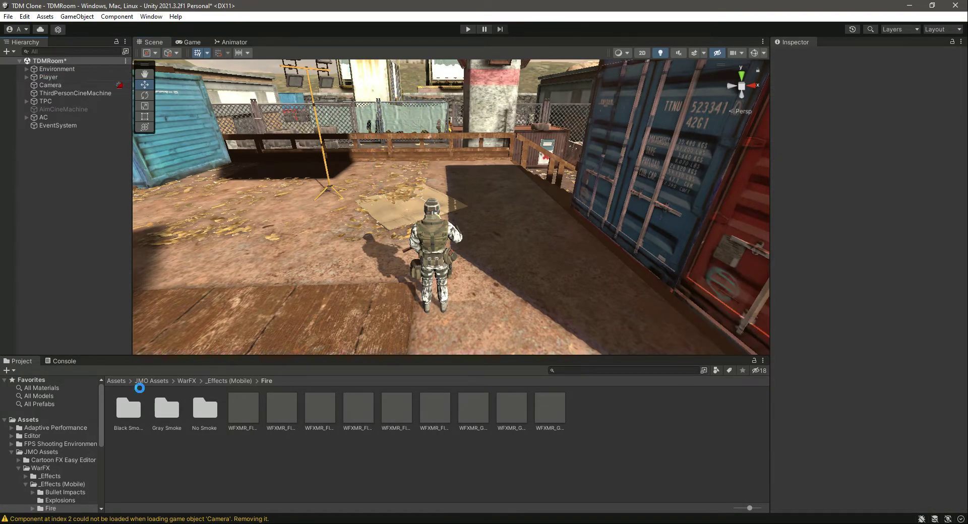
Save the TDMRoom scene, clear the console messages and return to the project files
key(ctrl+s)
click(64, 361)
click(9, 370)
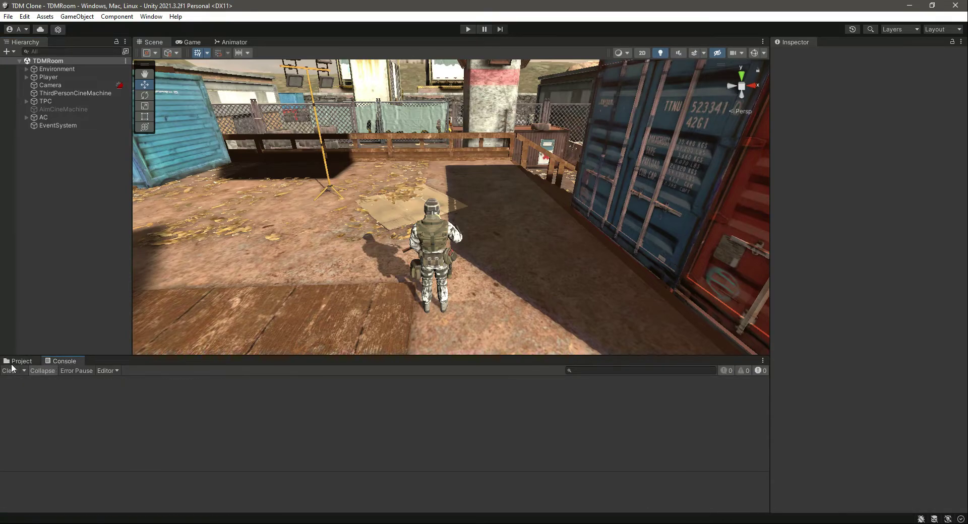
click(20, 361)
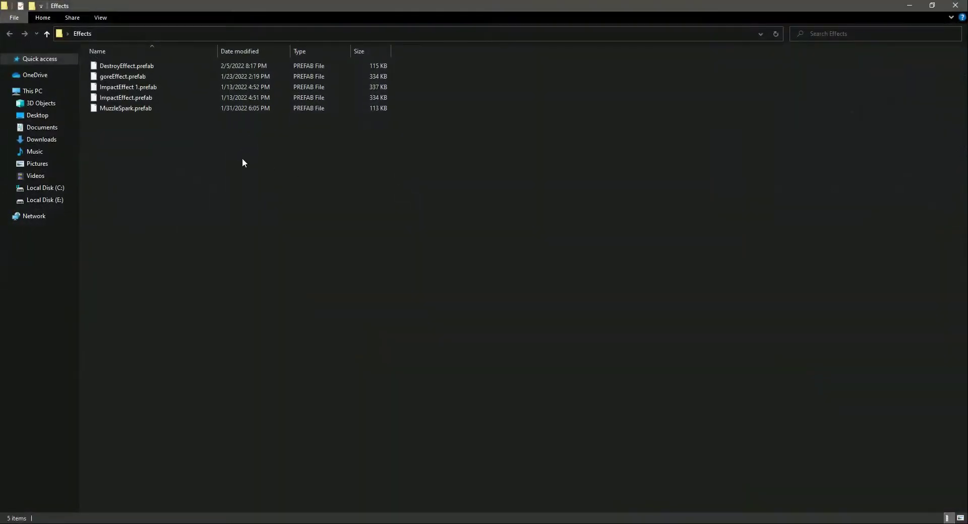
Review the prefab files in the Effects folder in File Explorer and close the folder window
drag(107, 180, 146, 61)
click(159, 166)
click(953, 4)
drag(430, 155, 356, 235)
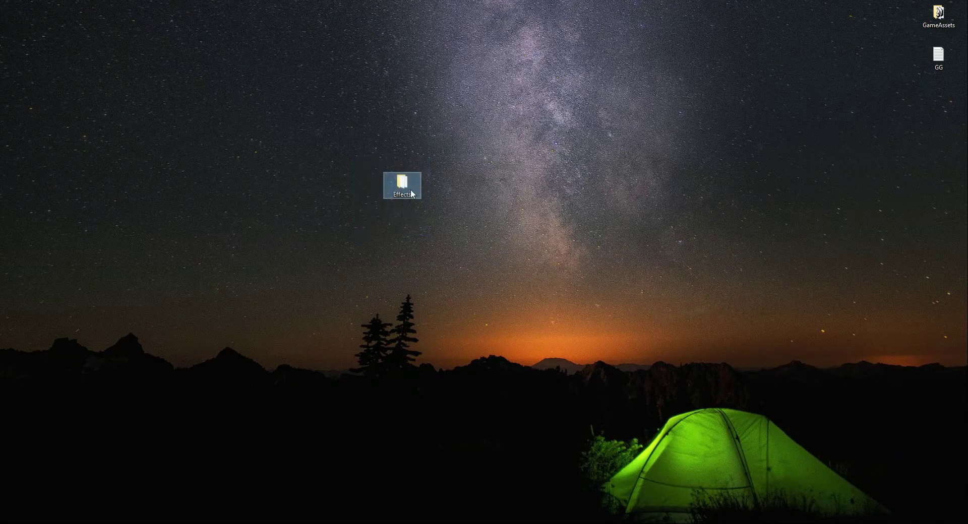
mouse_move(413, 184)
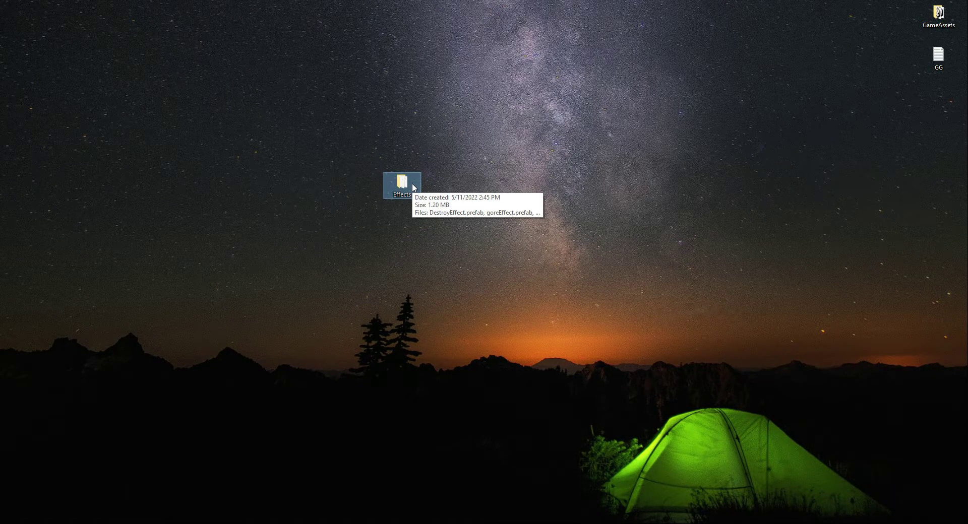
right_click(484, 184)
click(509, 211)
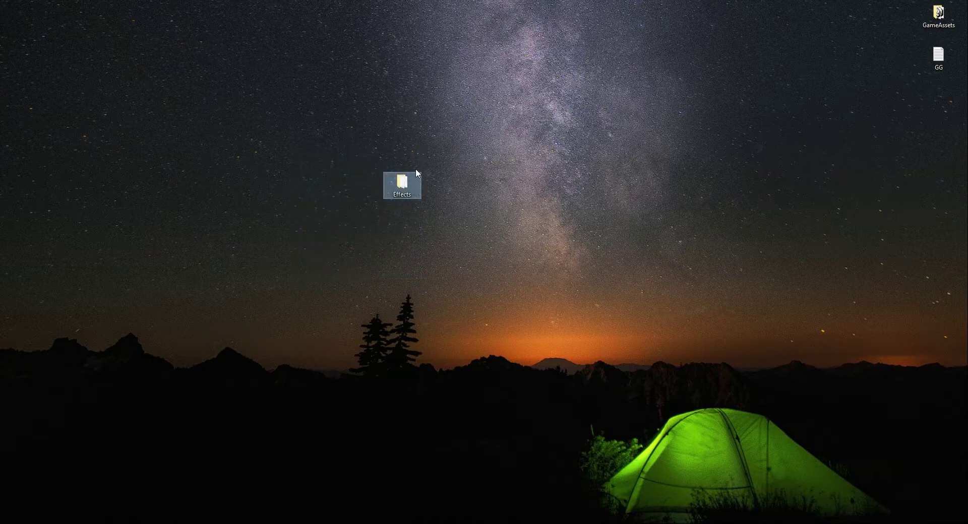
right_click(402, 183)
click(283, 303)
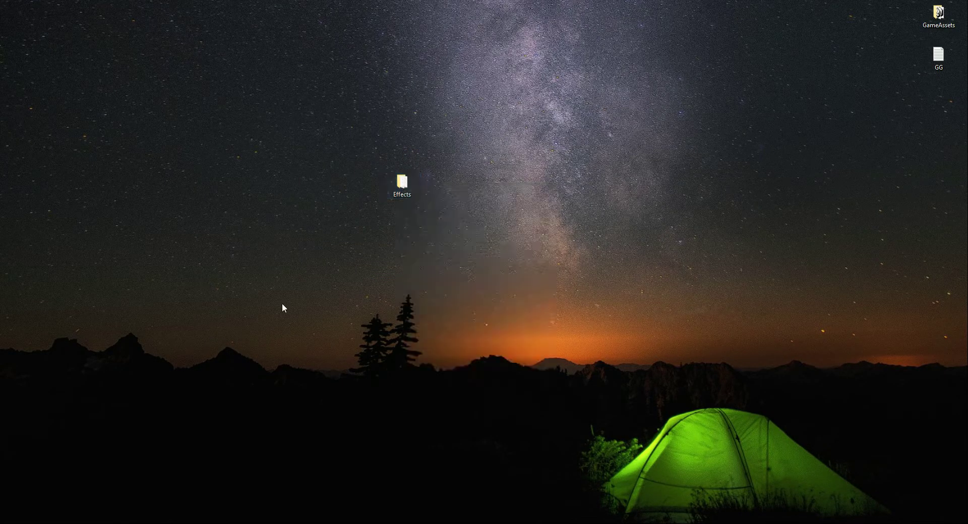
Switch to Unity, add the desktop's Effects folder to the project's Prefabs folder and open it
key(alt+Tab)
scroll(53, 473, down, 5)
click(28, 459)
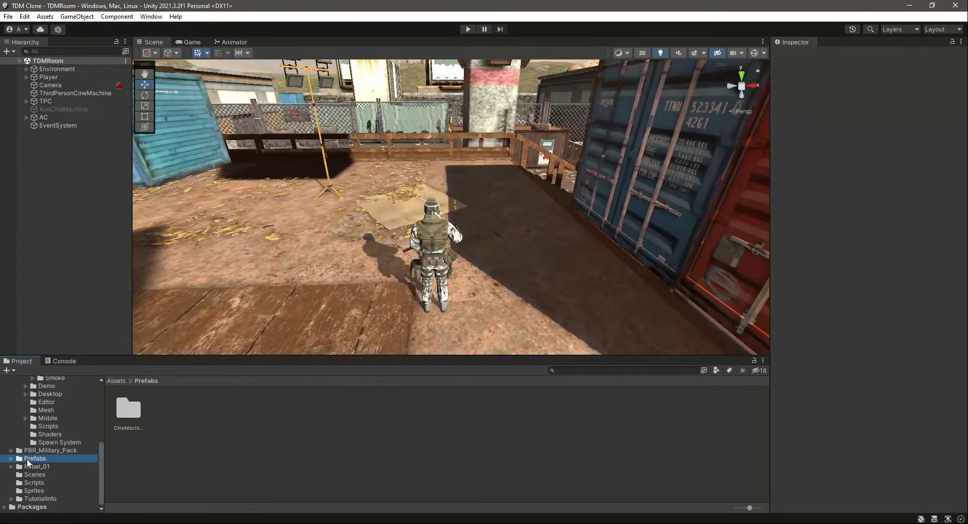
drag(398, 190, 269, 425)
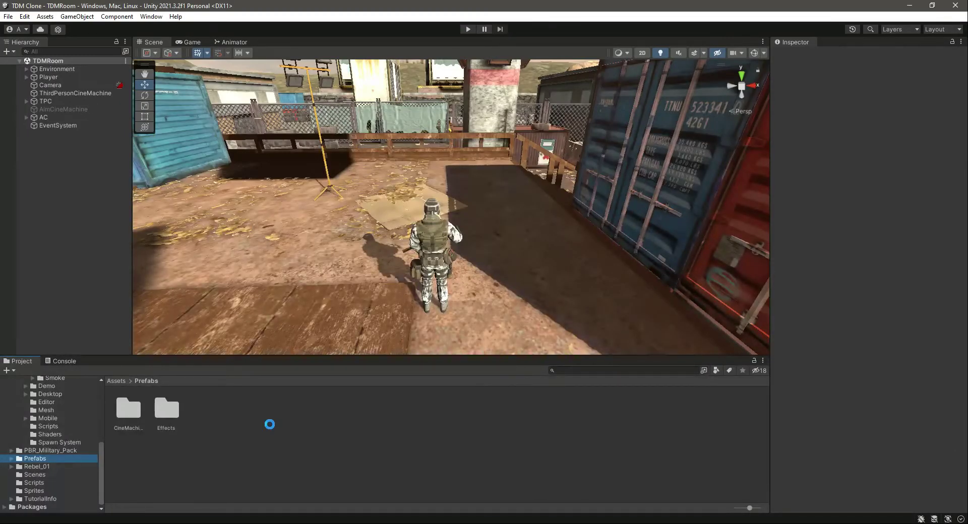
double_click(168, 417)
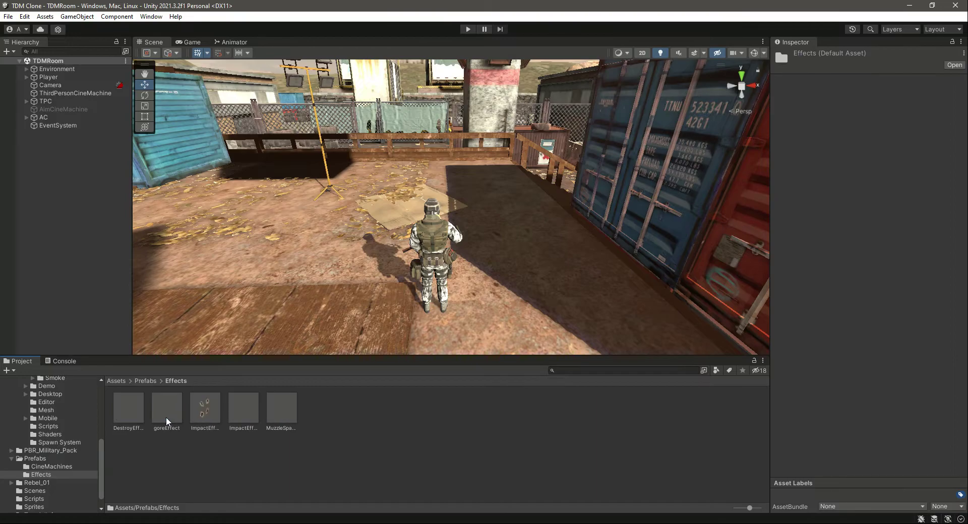
Try out the goreEffect prefab in the scene beside the soldier, and delete it from the hierarchy
drag(166, 411, 373, 214)
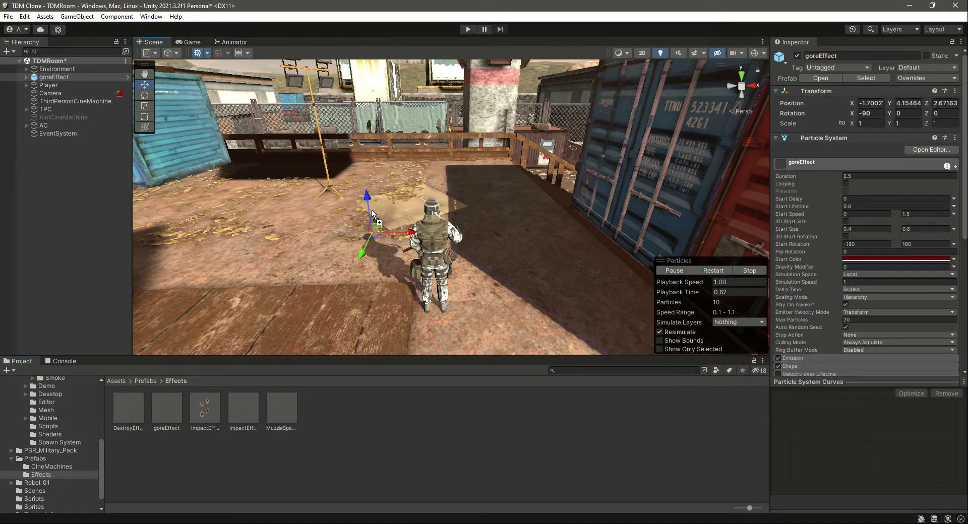
click(53, 79)
key(Delete)
Place the MuzzleSpark prefab in the scene beside the soldier and replay its particle effect up close
drag(279, 406, 367, 218)
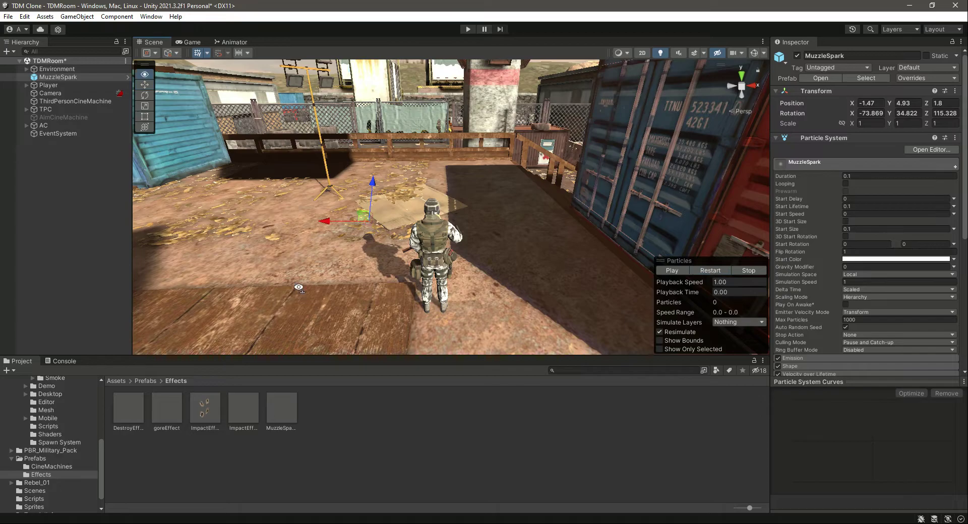
scroll(292, 281, down, 3)
key(w)
right_drag(266, 262, 750, 277)
click(719, 271)
click(718, 270)
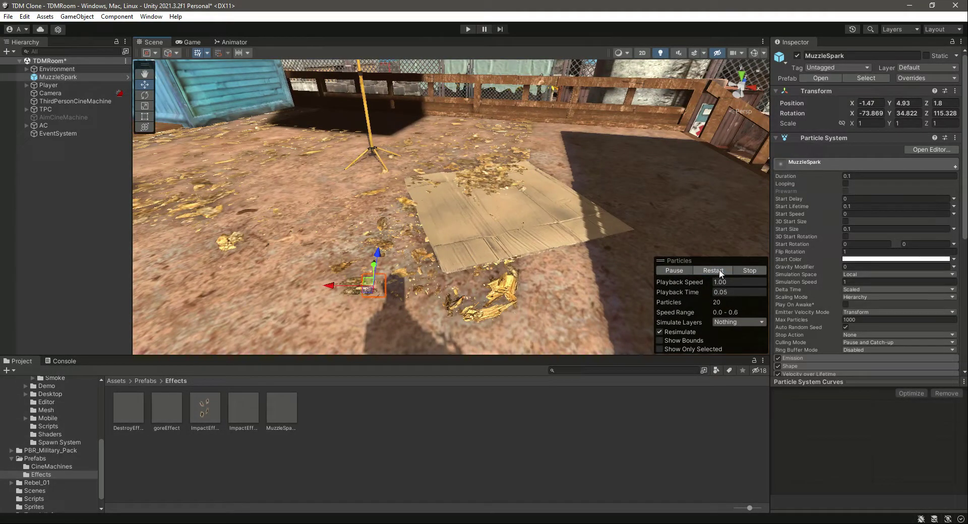
Replay the MuzzleSpark effect once more, delete MuzzleSpark from the hierarchy and save the scene
click(719, 271)
click(73, 77)
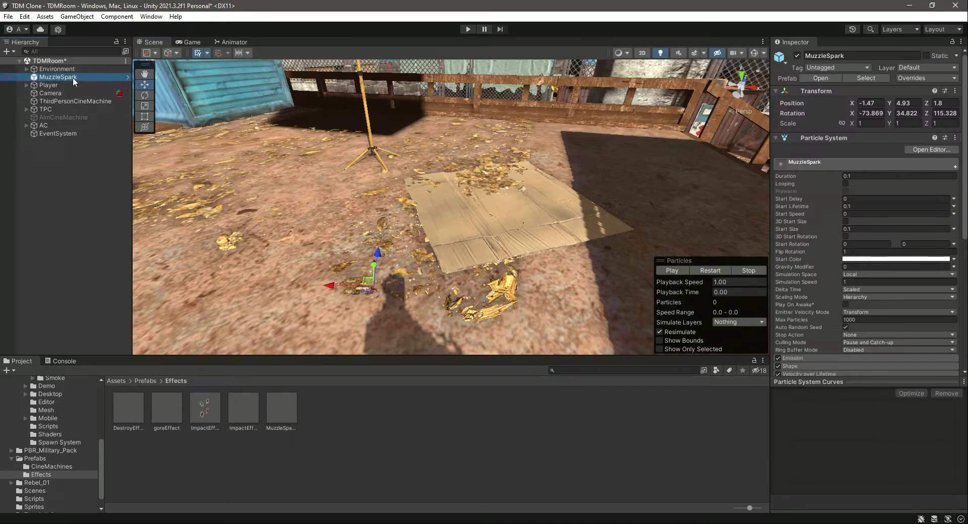
key(Delete)
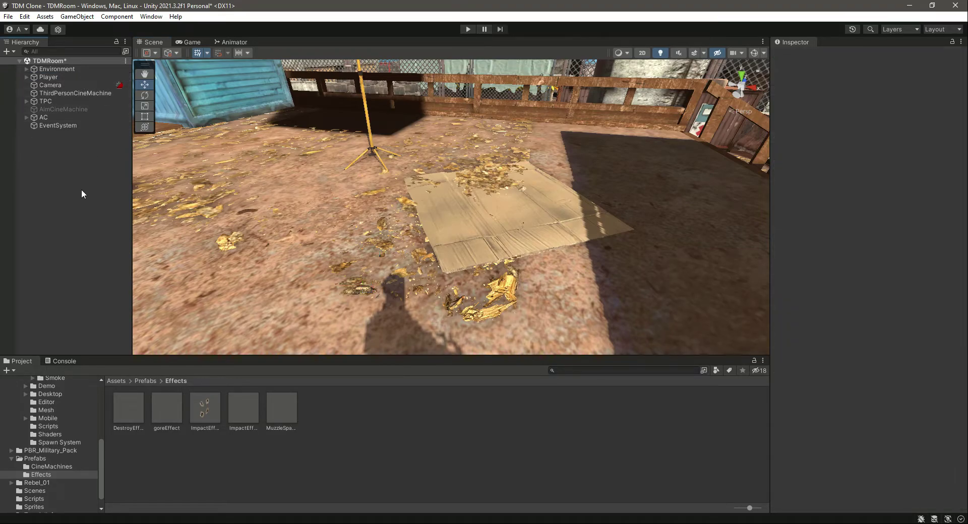
key(ctrl+s)
Add the MuzzleSpark prefab as a child of Tommy_gun_mesh inside the Player's Body5 object
right_drag(405, 303, 452, 217)
key(d)
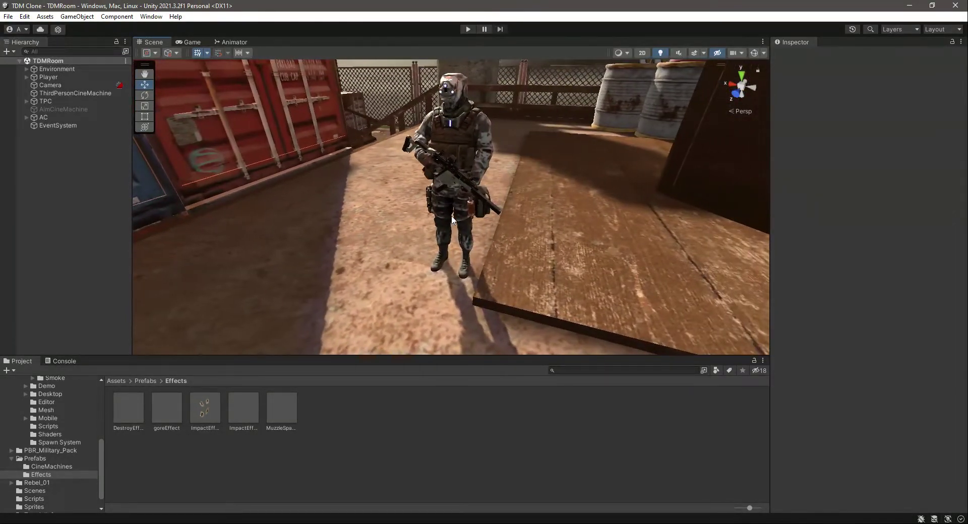
click(27, 77)
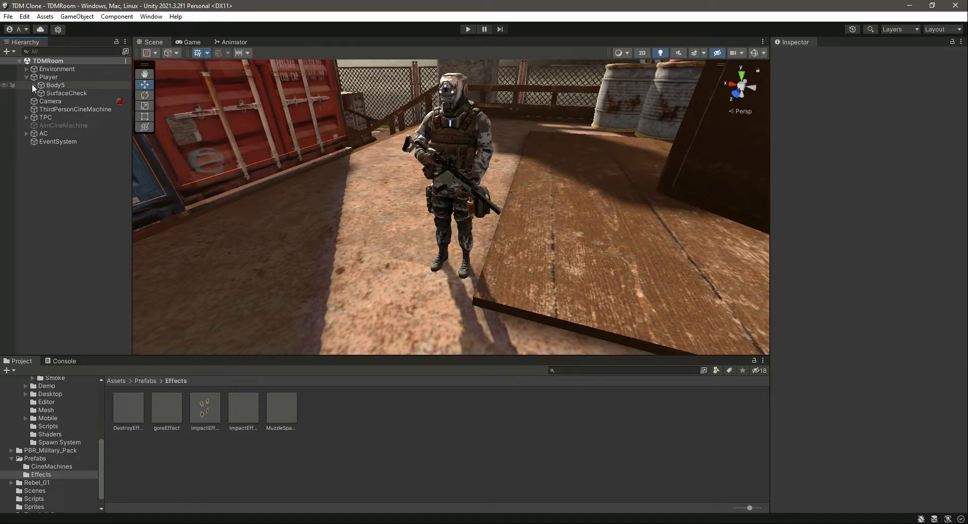
click(33, 85)
click(86, 158)
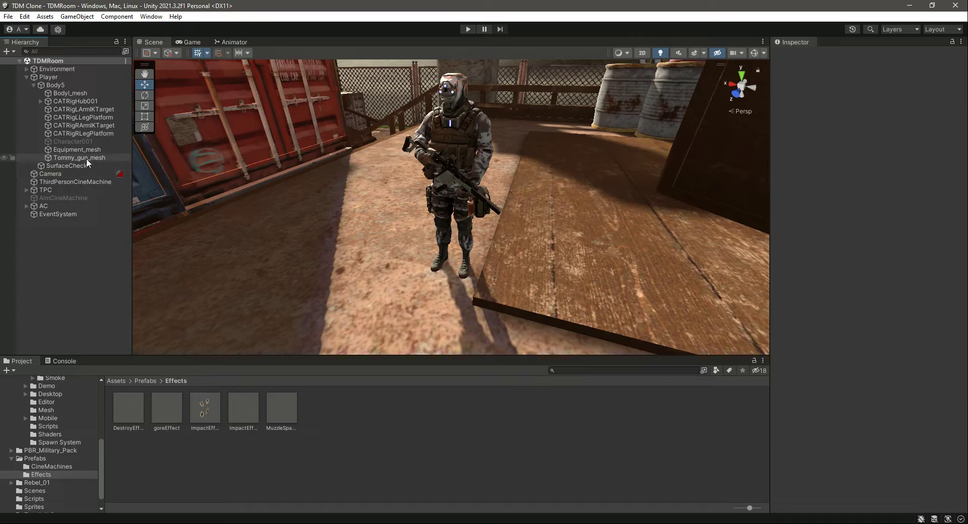
drag(282, 414, 87, 163)
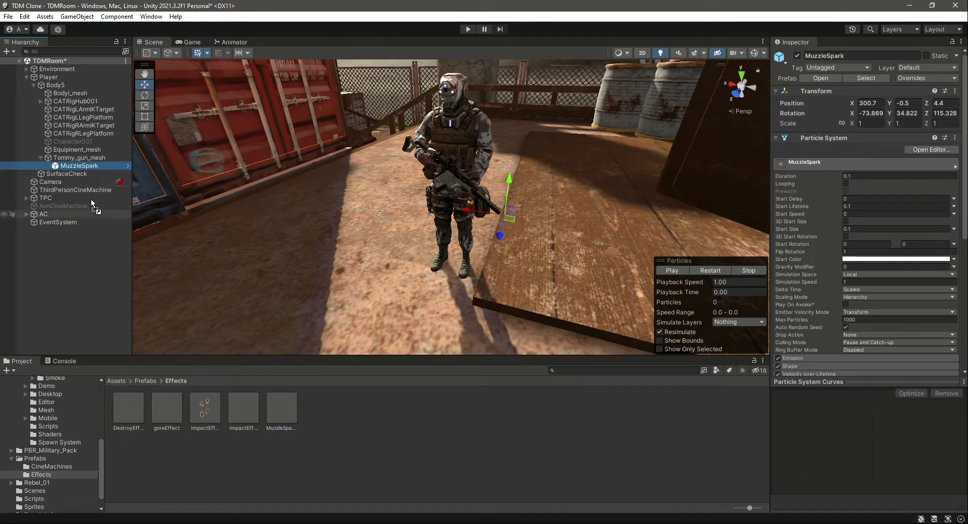
Unpack the MuzzleSpark prefab instance under the gun completely and save the scene
right_click(84, 164)
mouse_move(156, 285)
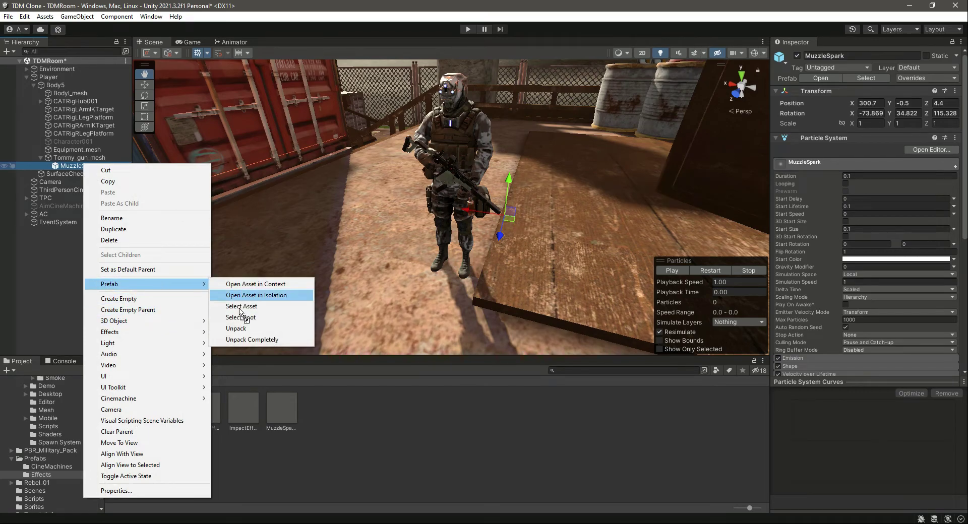
click(255, 342)
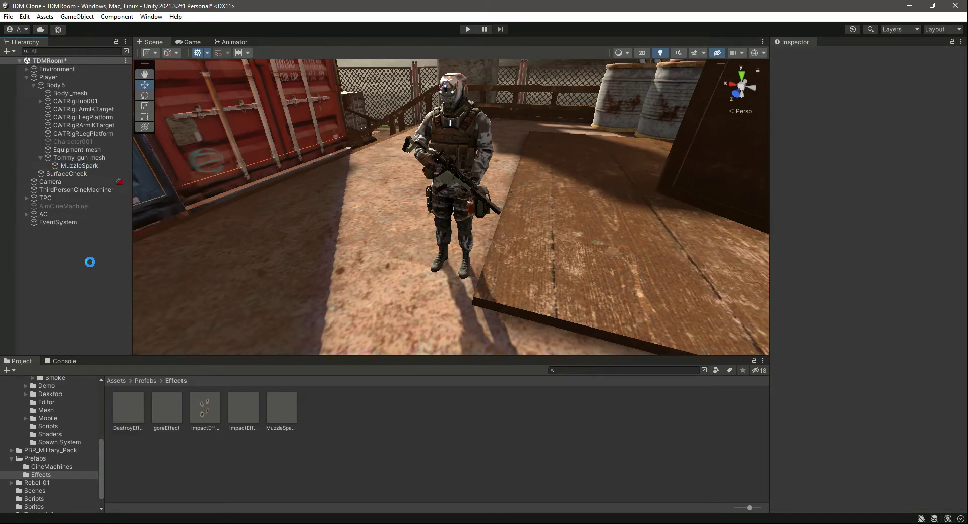
key(ctrl+s)
Preview the particle effect of the MuzzleSpark attached to the gun
click(89, 165)
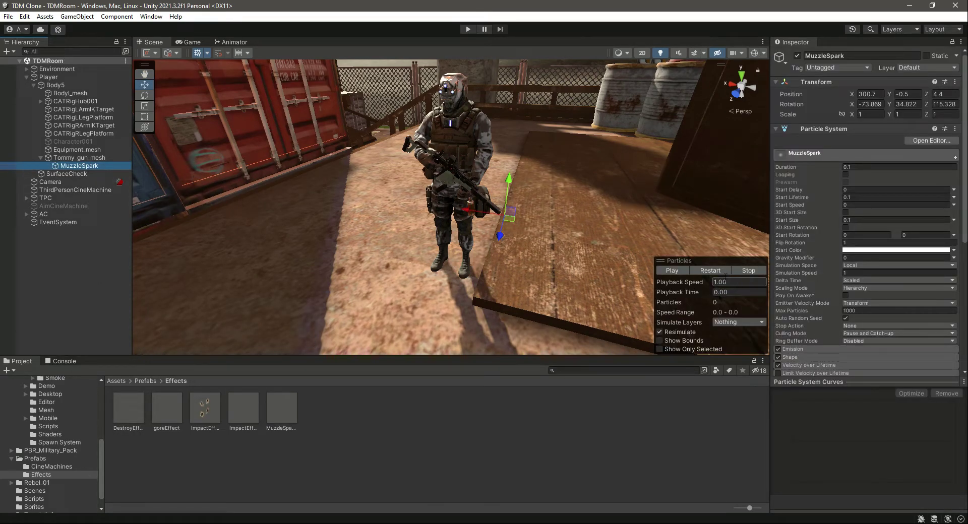
click(707, 271)
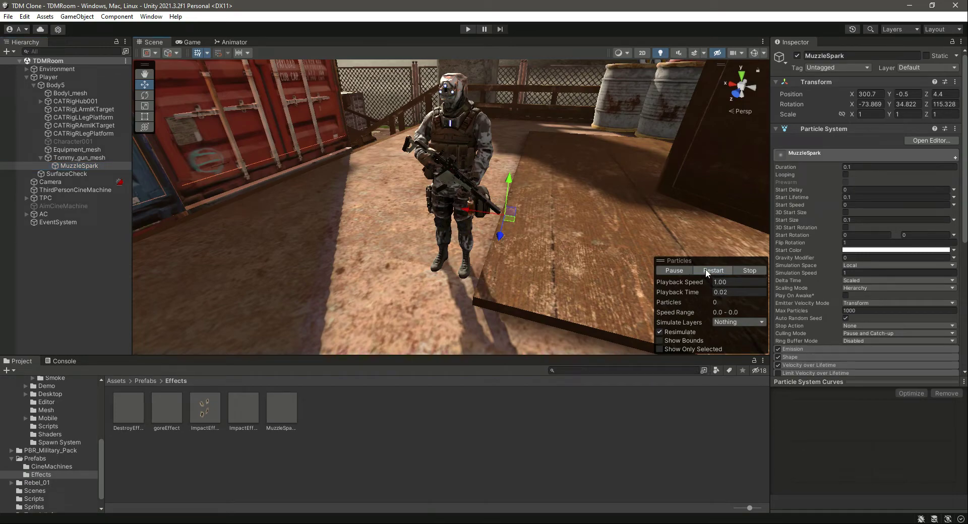
click(706, 272)
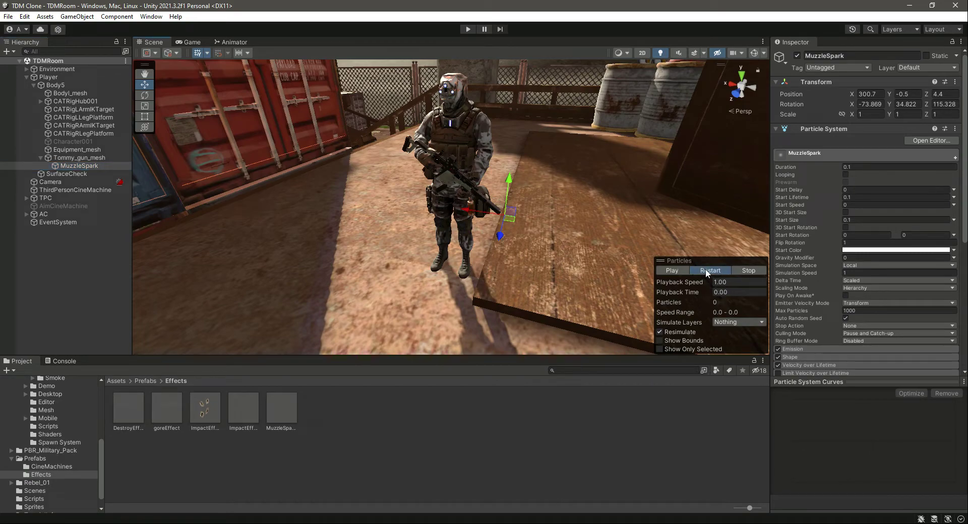
Set the MuzzleSpark particle system's Start Size to 200 and replay the effect close to the gun's barrel
click(864, 221)
text(1)
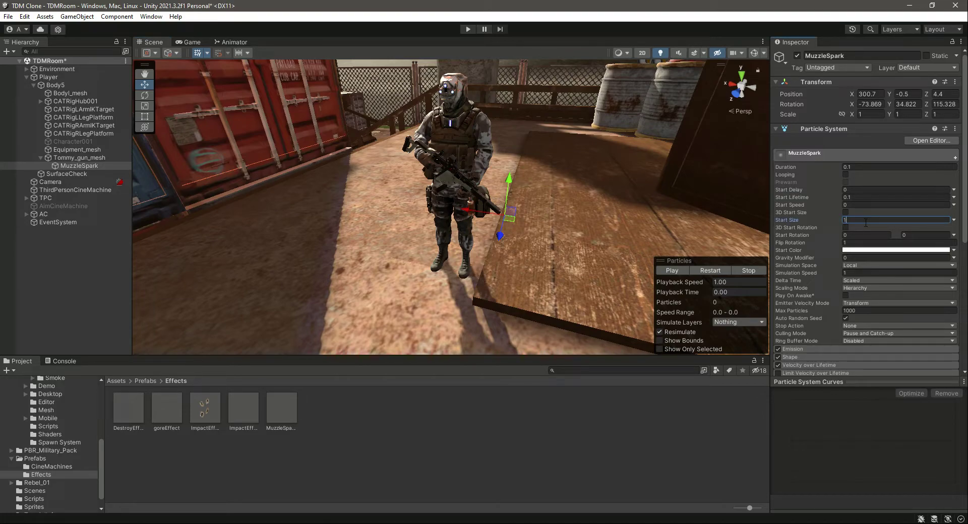
click(705, 272)
right_drag(530, 270, 464, 286)
key(d)
key(w)
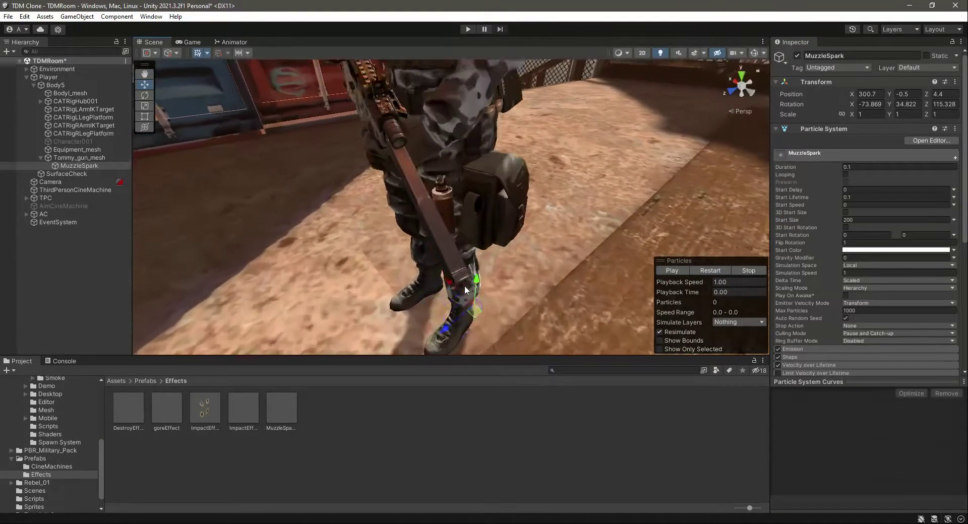
scroll(465, 285, up, 4)
scroll(666, 286, down, 6)
click(703, 271)
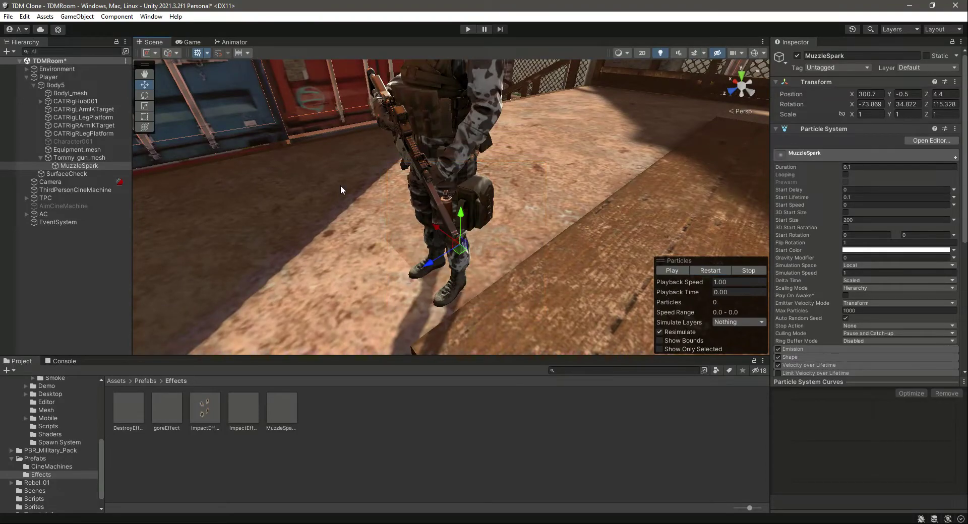
Save the scene, collapse Tommy_gun_mesh in the hierarchy and clear the selection
key(ctrl+s)
click(40, 157)
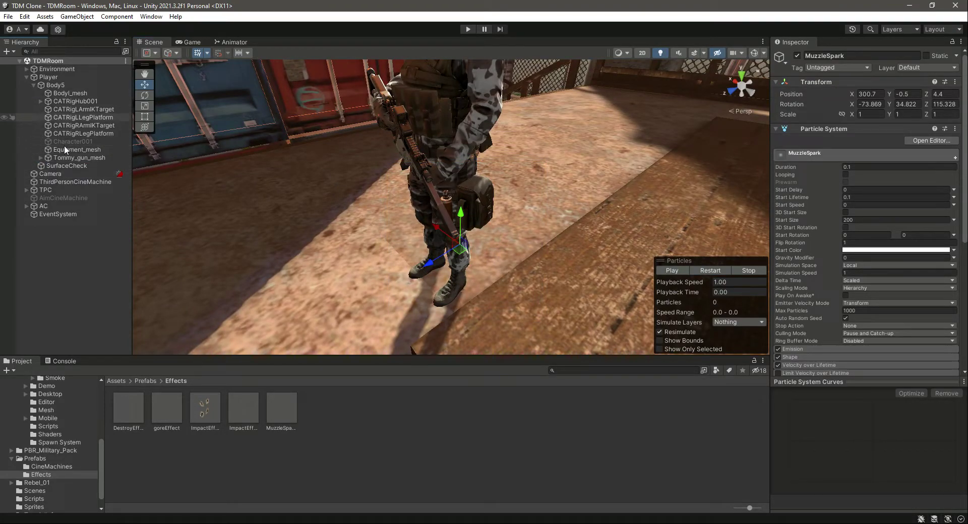
click(99, 279)
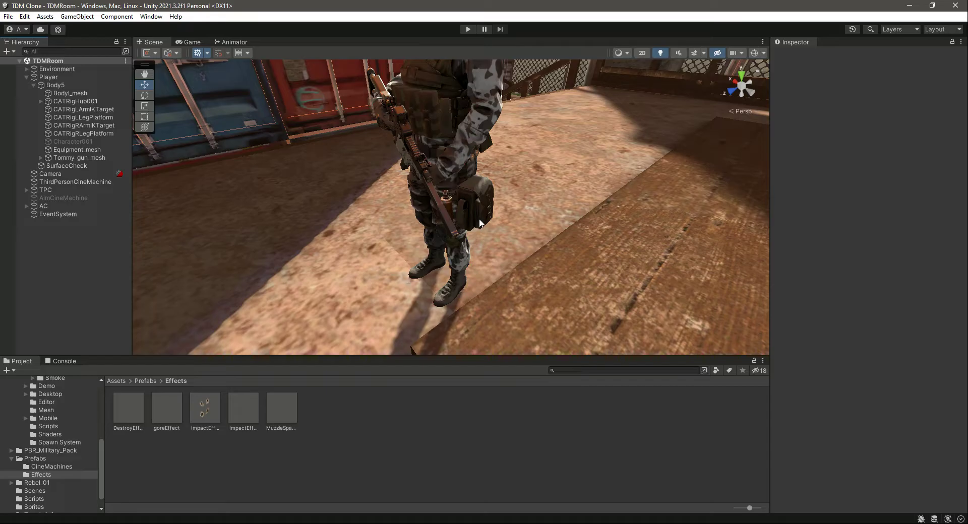
Switch to Visual Studio Code and add a [Header("Rifle Effects")] attribute below the setReloading field in Rifle.cs
key(alt+Tab)
scroll(408, 486, up, 8)
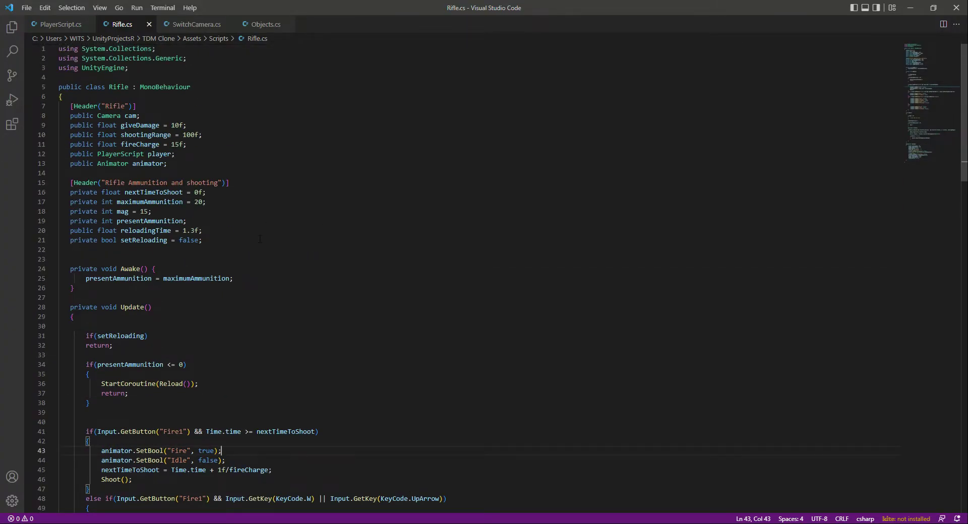
click(261, 238)
key(Return)
key(Return)
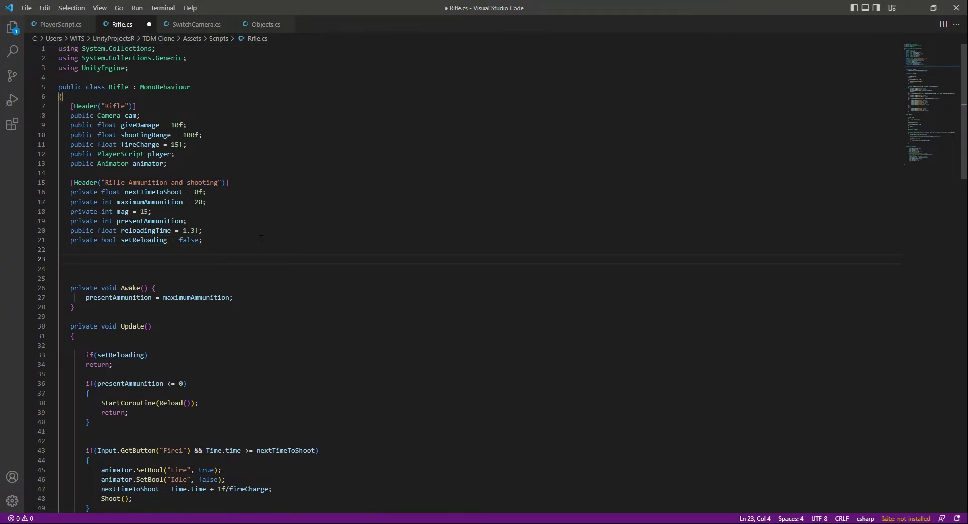
text([Header("Rifle Effects"))
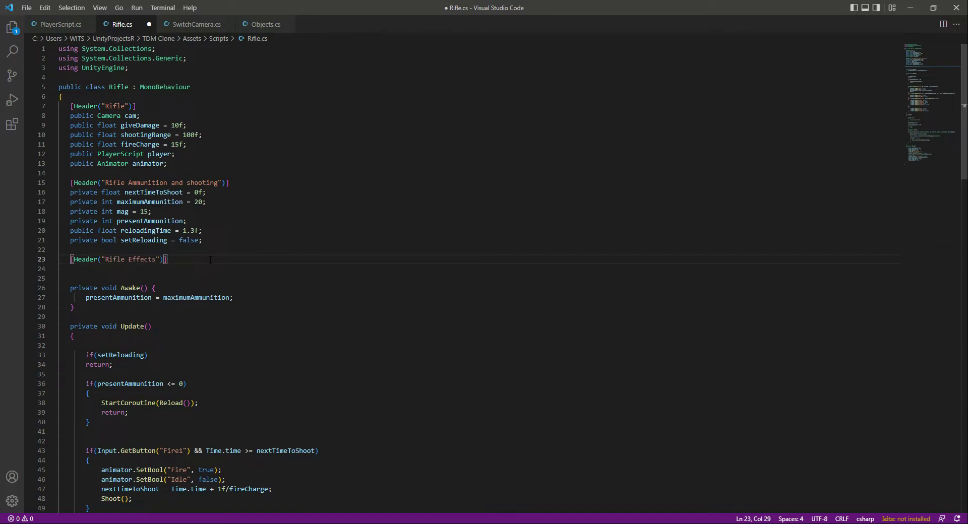
text(])
Declare public ParticleSystem muzzleSpark; under the Rifle Effects header and save Rifle.cs
key(Return)
text(pu)
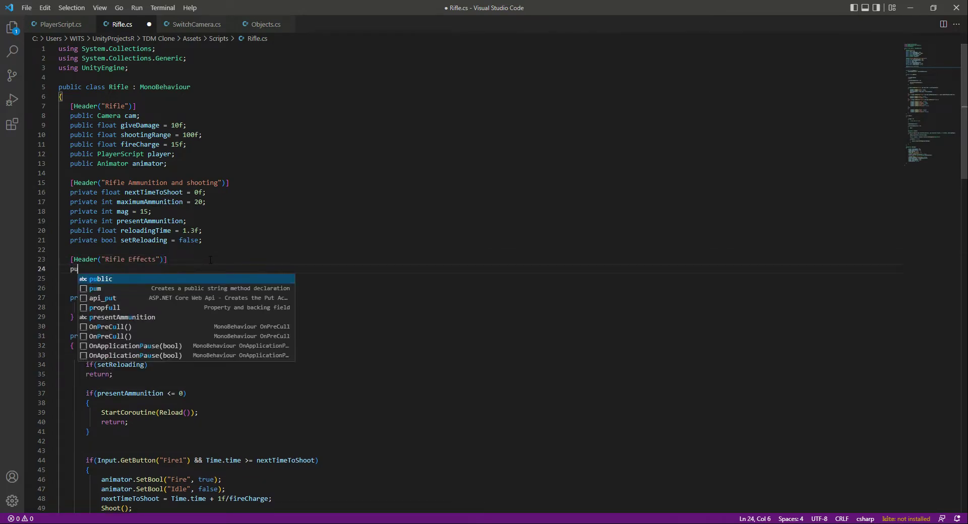
text(blic Particle)
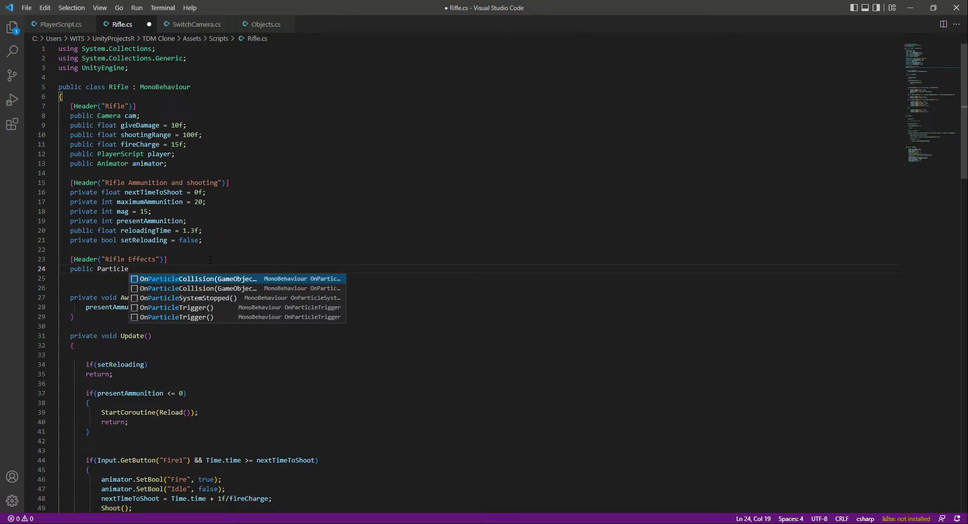
text(Syst)
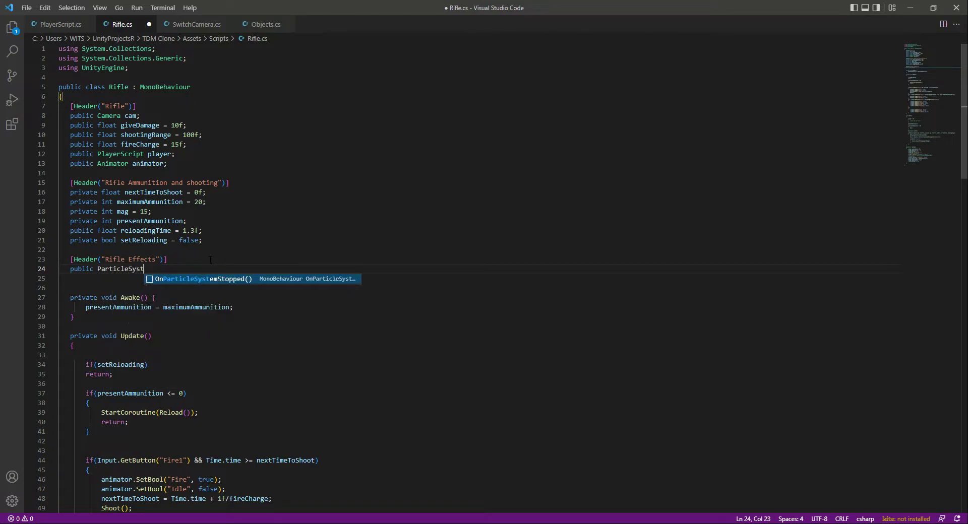
text(em muzzleSpark;)
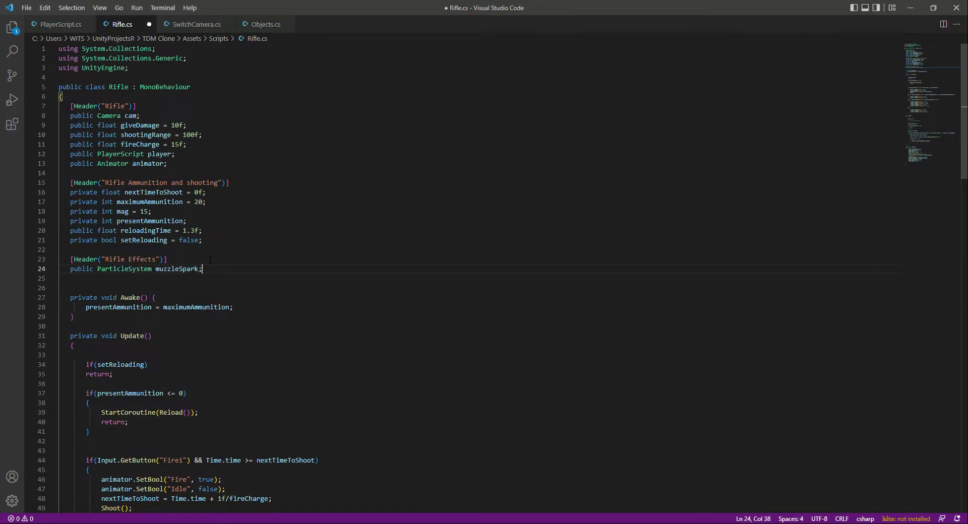
key(ctrl+s)
scroll(219, 270, down, 18)
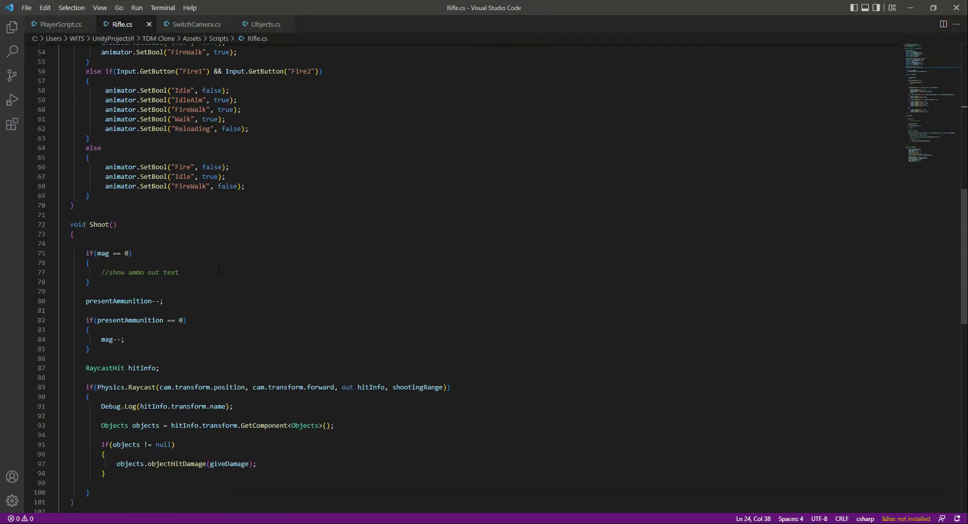
click(214, 292)
click(214, 302)
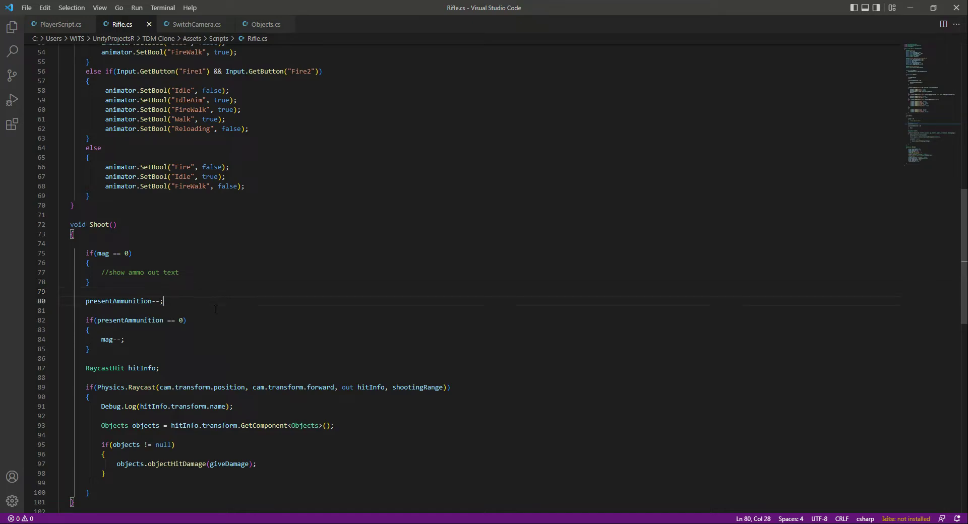
key(Return)
key(Return)
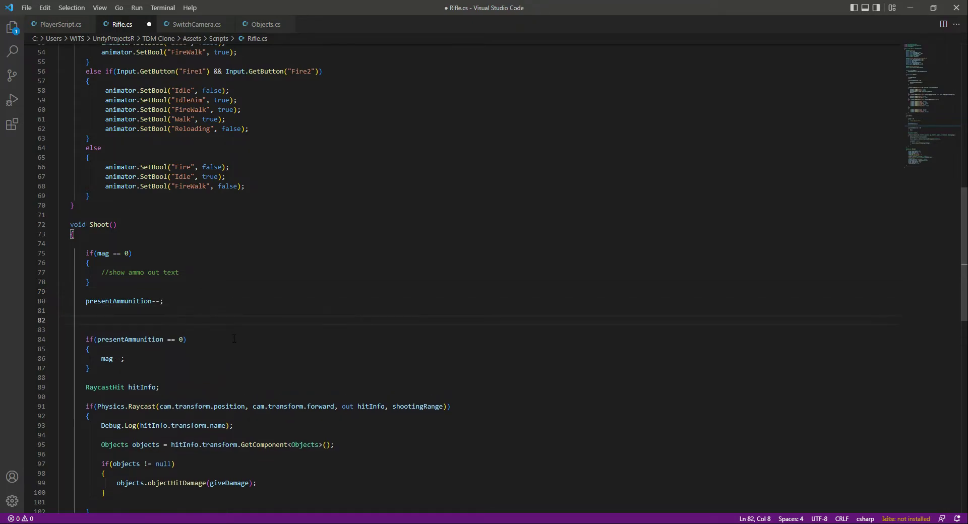
key(shift+Home)
key(BackSpace)
key(BackSpace)
key(BackSpace)
Insert muzzleSpark.Play(); directly above the RaycastHit hitInfo declaration in the Shoot() method and save the script
key(Down)
key(Down)
key(Down)
key(Down)
key(Down)
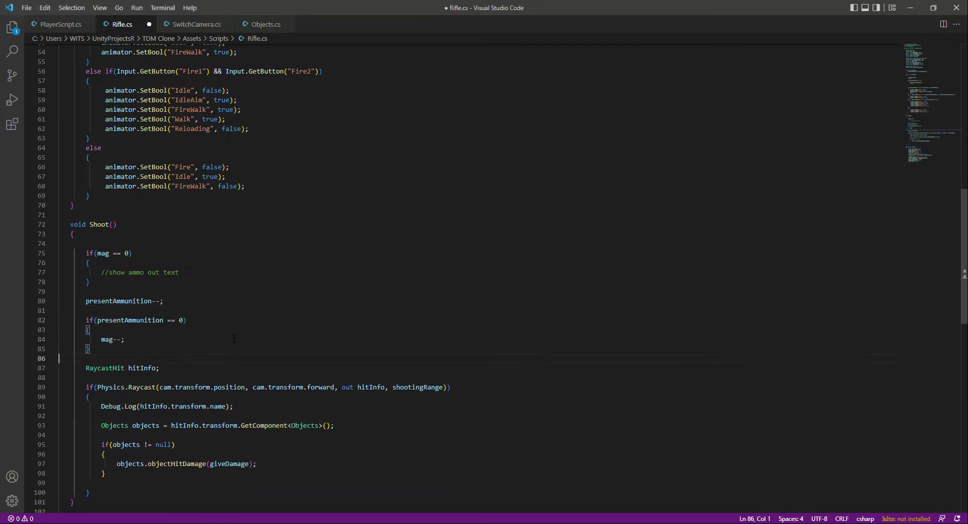
key(End)
key(Return)
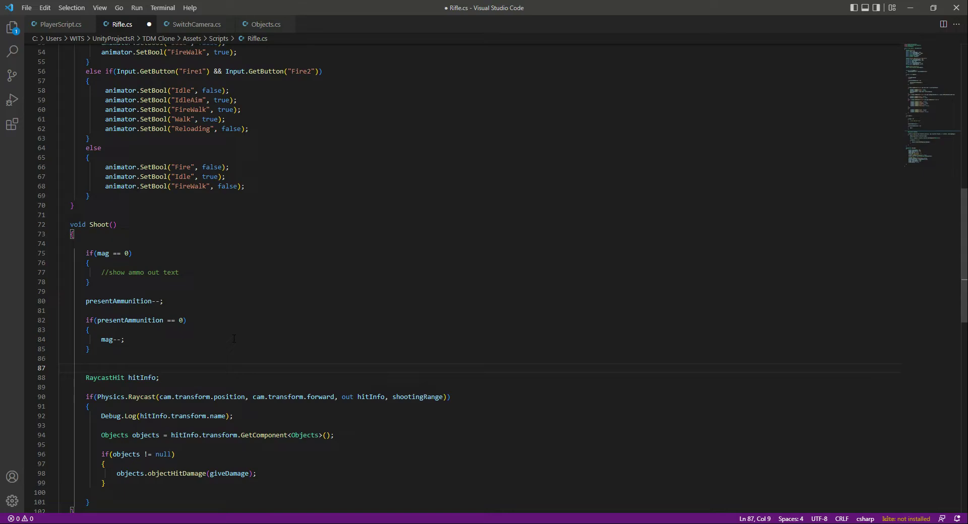
text(muzzleSpark.Play)
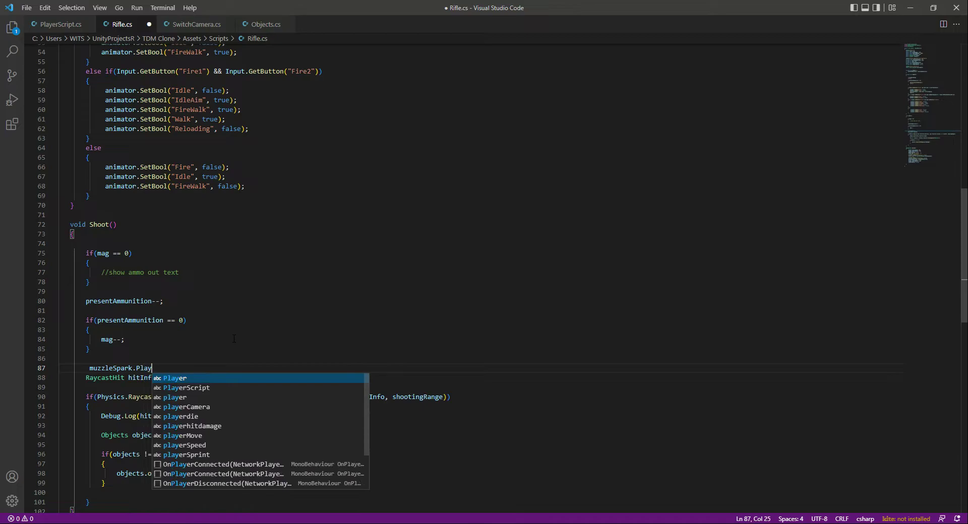
text(();)
key(ctrl+s)
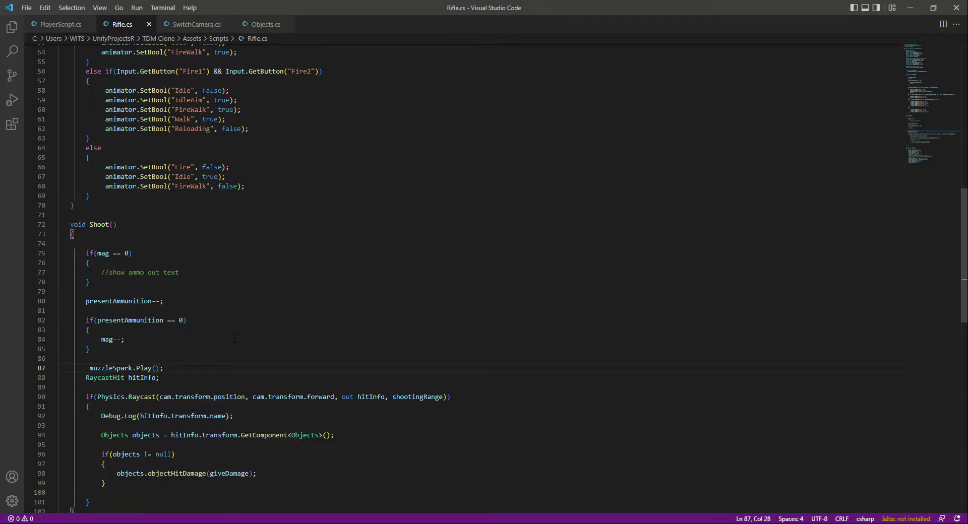
Switch to Unity and assign the MuzzleSpark child object to the Muzzle Spark slot of Tommy_gun_mesh's Rifle script
key(alt+Tab)
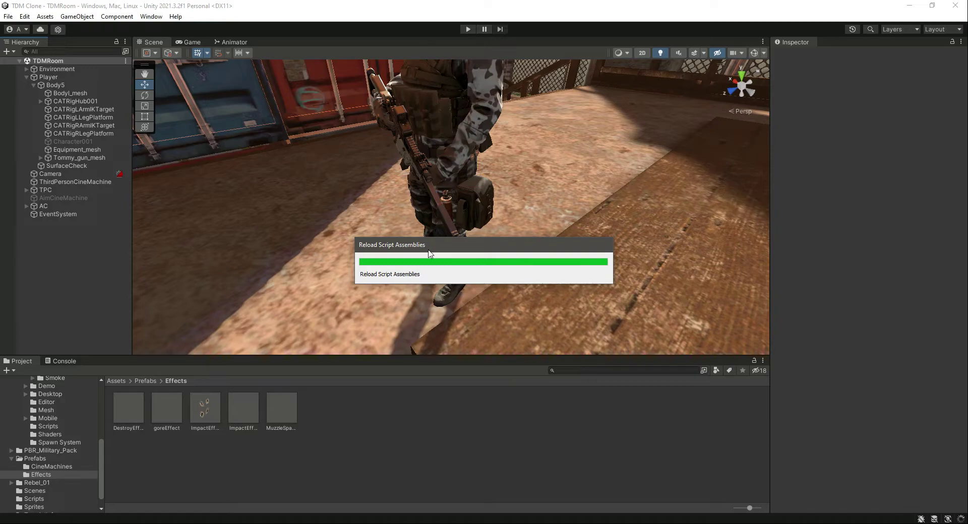
click(59, 76)
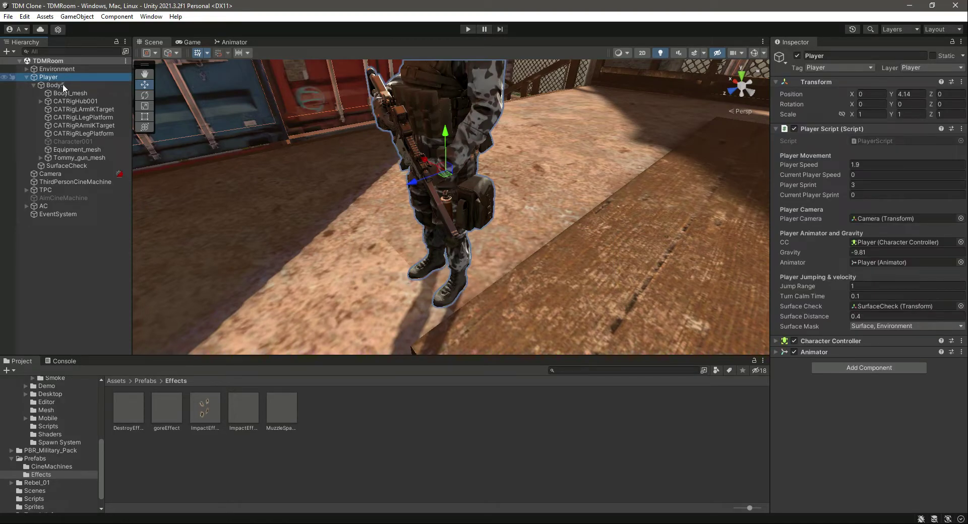
click(89, 156)
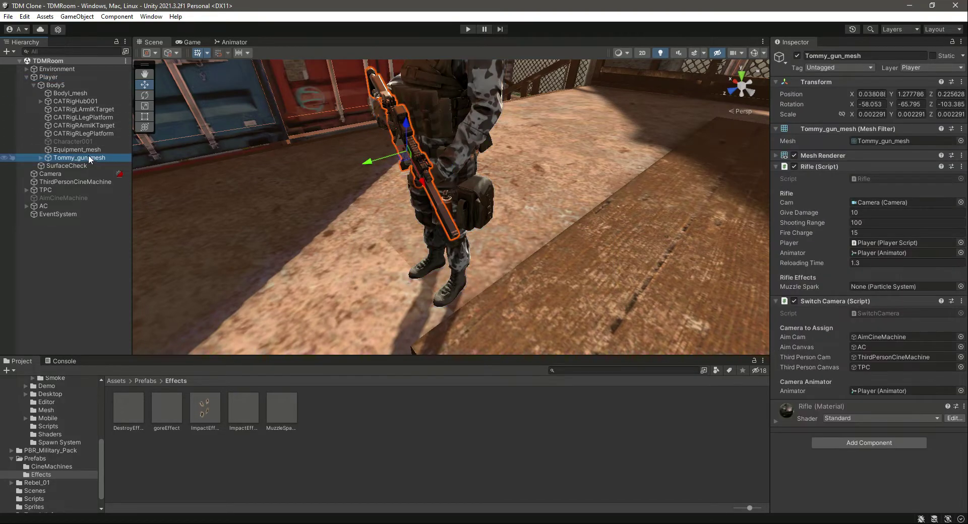
click(41, 157)
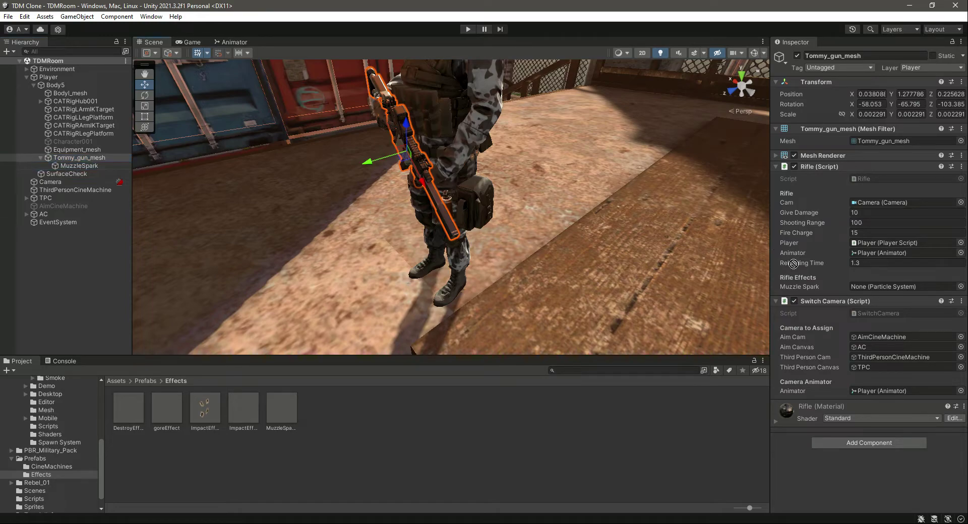
drag(794, 264, 882, 287)
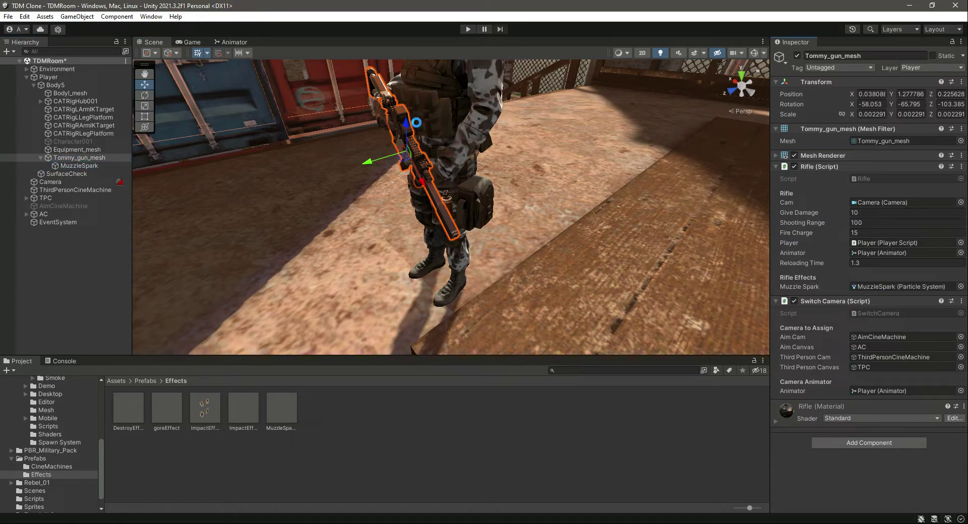
Run the game, aim and fire the rifle with a reload in between to test the muzzle spark, and stop play mode
click(470, 28)
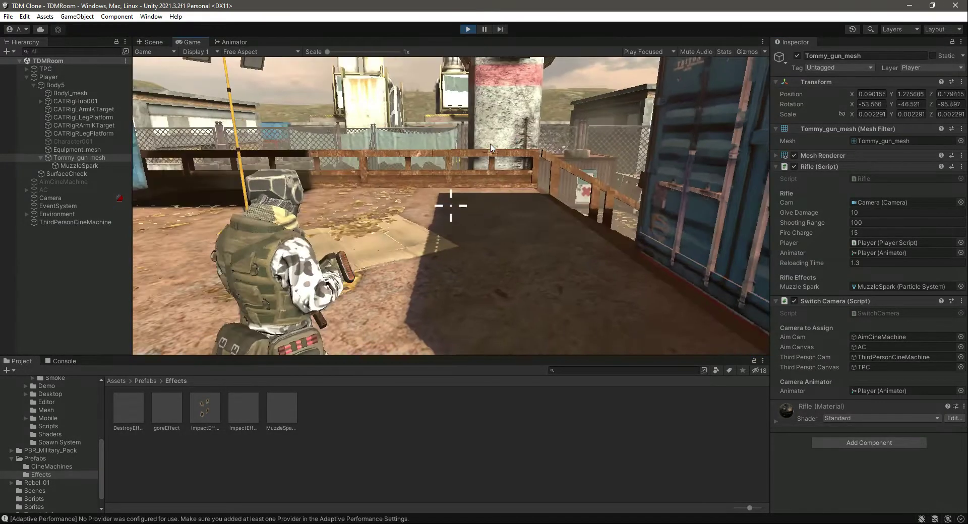
right_click(480, 141)
click(451, 205)
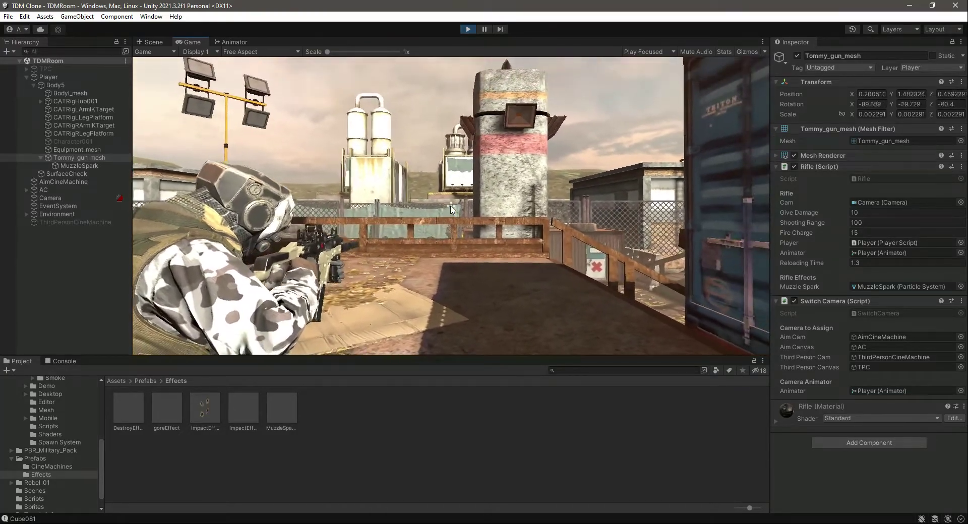
key(r)
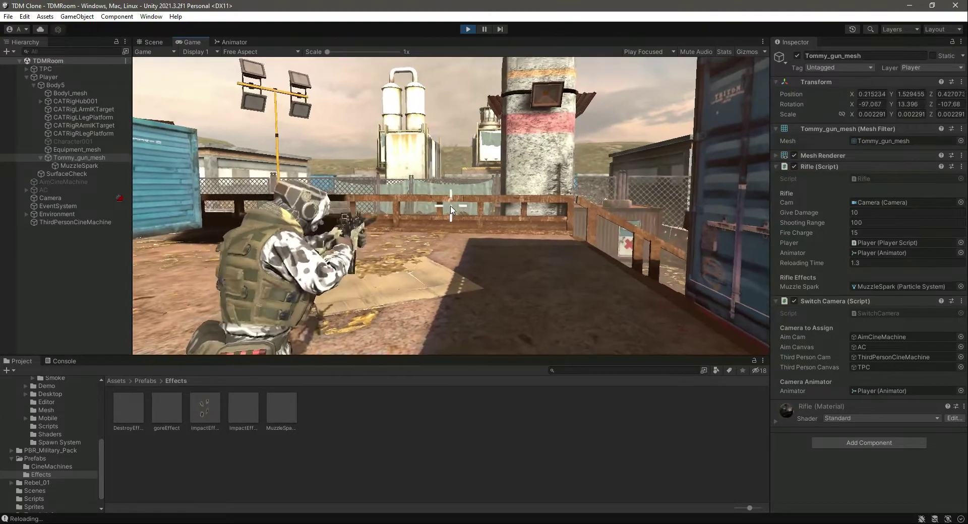
right_click(452, 208)
click(452, 208)
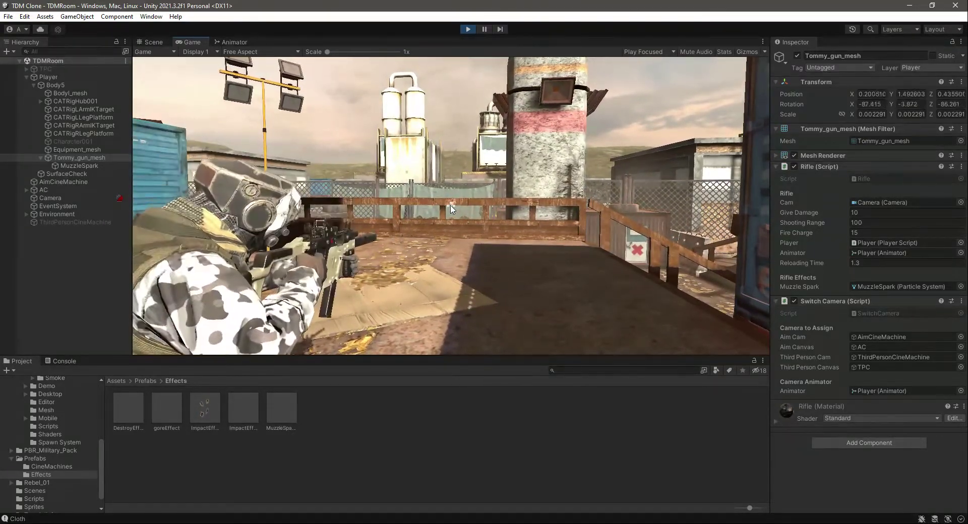
click(452, 209)
click(453, 208)
click(452, 208)
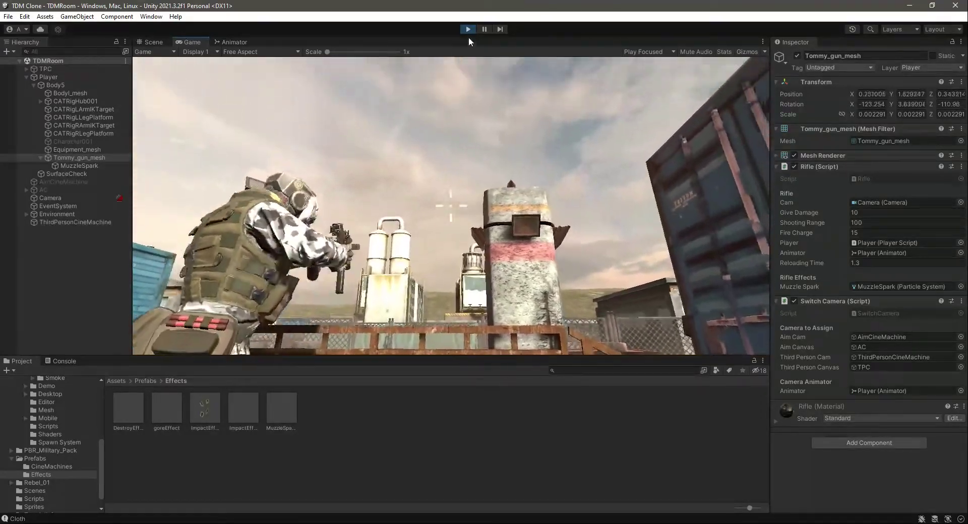
click(467, 30)
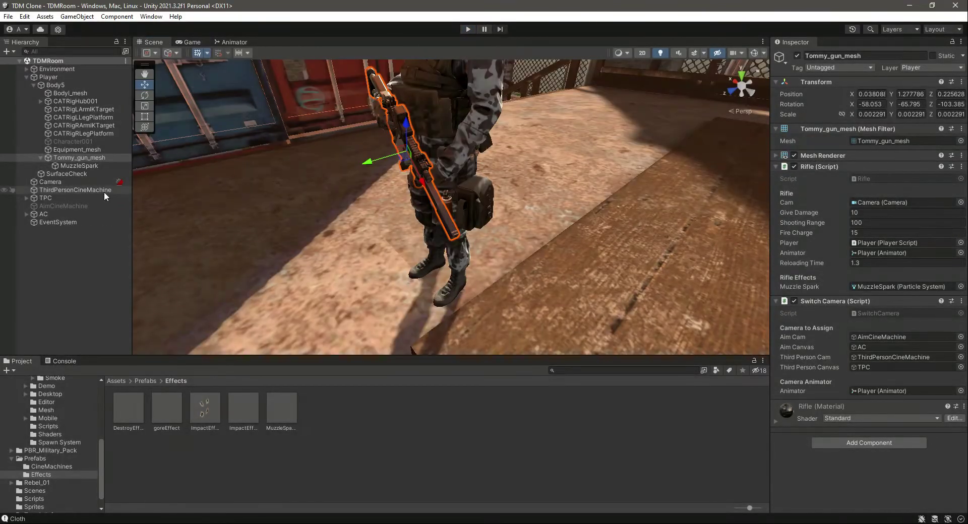
Delete the MuzzleSpark child object from Tommy_gun_mesh after inspecting it on the rifle in the scene
click(91, 166)
right_drag(369, 197, 518, 190)
scroll(507, 214, up, 3)
scroll(507, 215, down, 3)
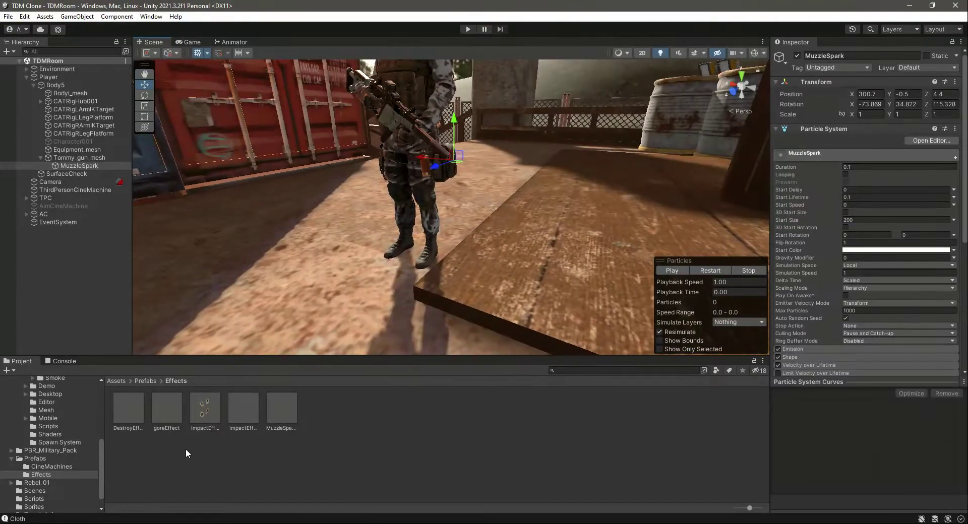
click(93, 165)
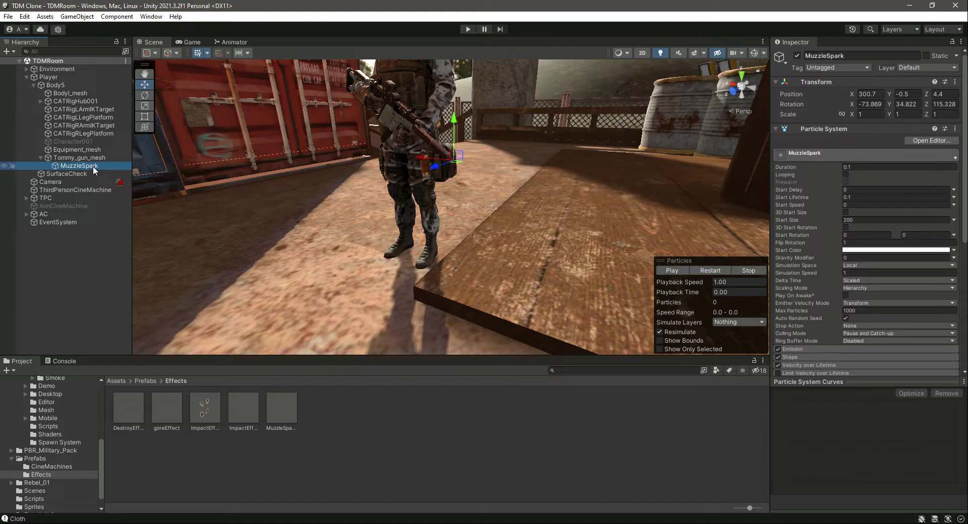
key(Delete)
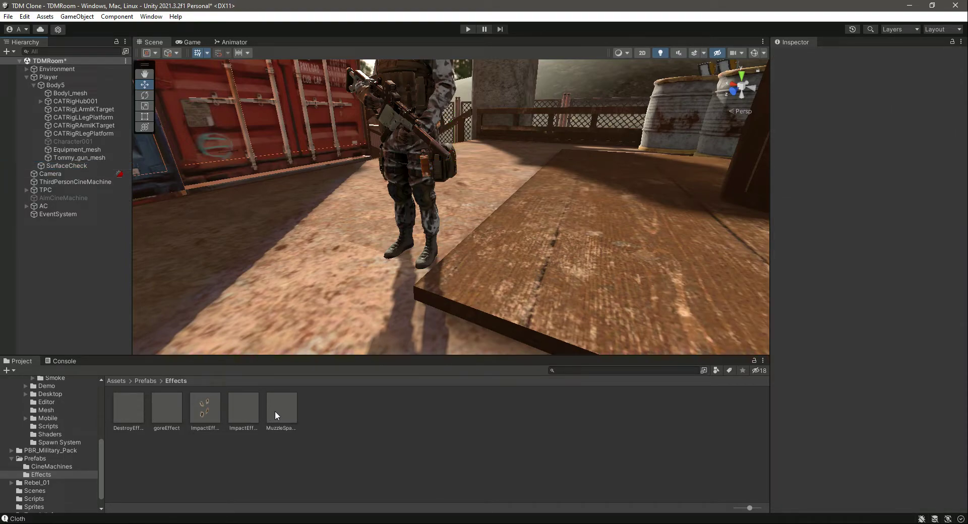
Add the MuzzleSpark prefab from the Effects folder as a child of Tommy_gun_mesh and unpack the prefab instance
drag(274, 410, 81, 160)
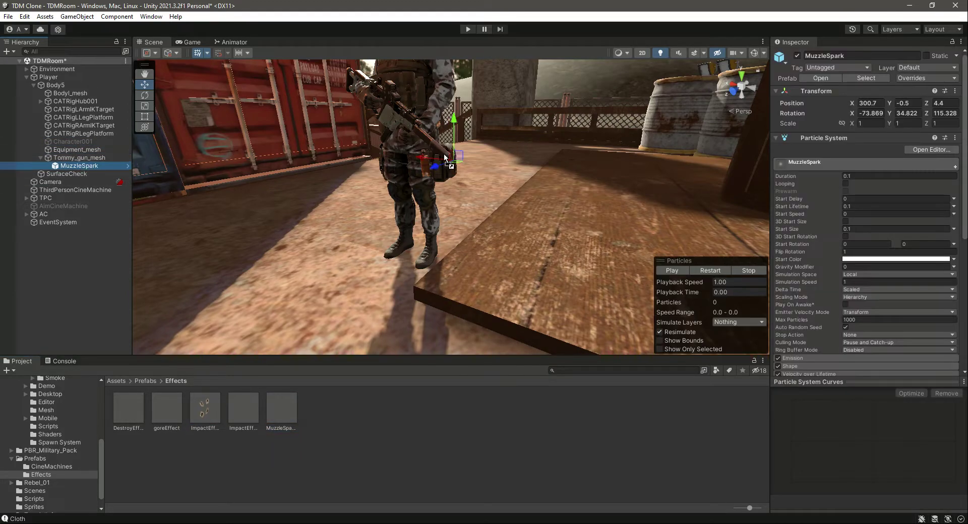
key(ctrl+s)
right_click(76, 165)
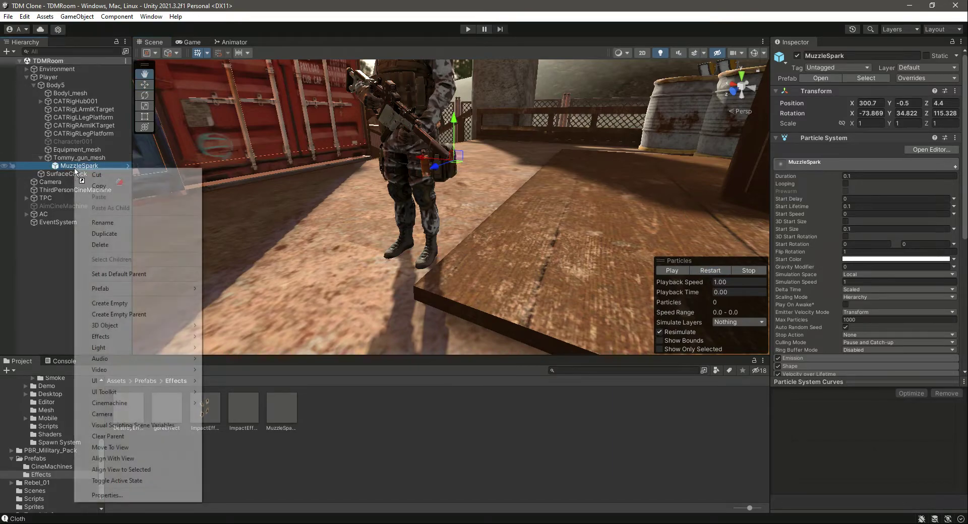
mouse_move(139, 294)
click(253, 349)
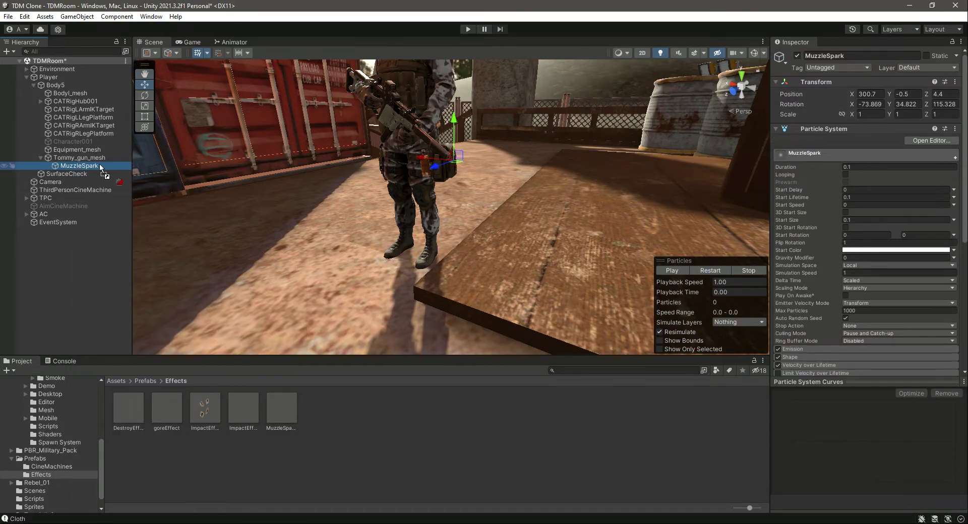
drag(100, 165, 96, 170)
Set the MuzzleSpark particle system's Start Size to 200 and restart its particle preview
click(872, 219)
text(1)
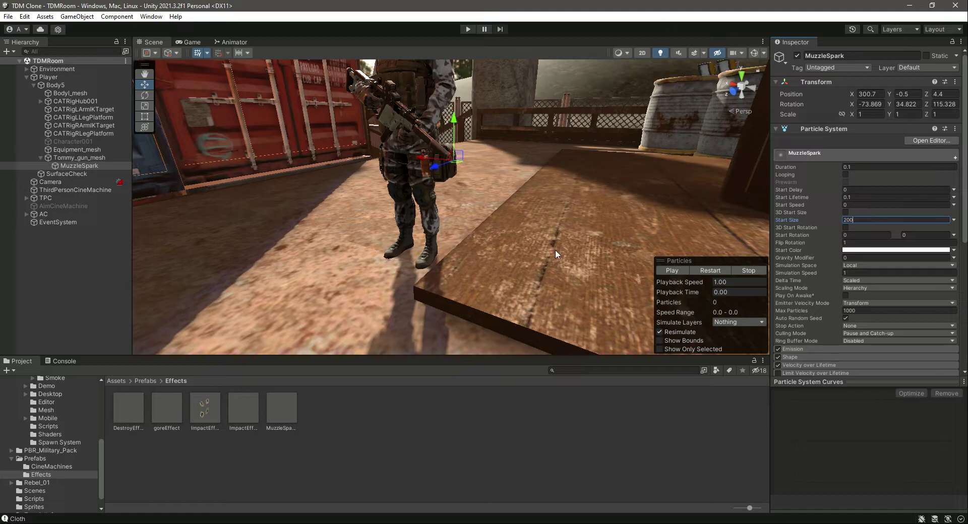
click(707, 272)
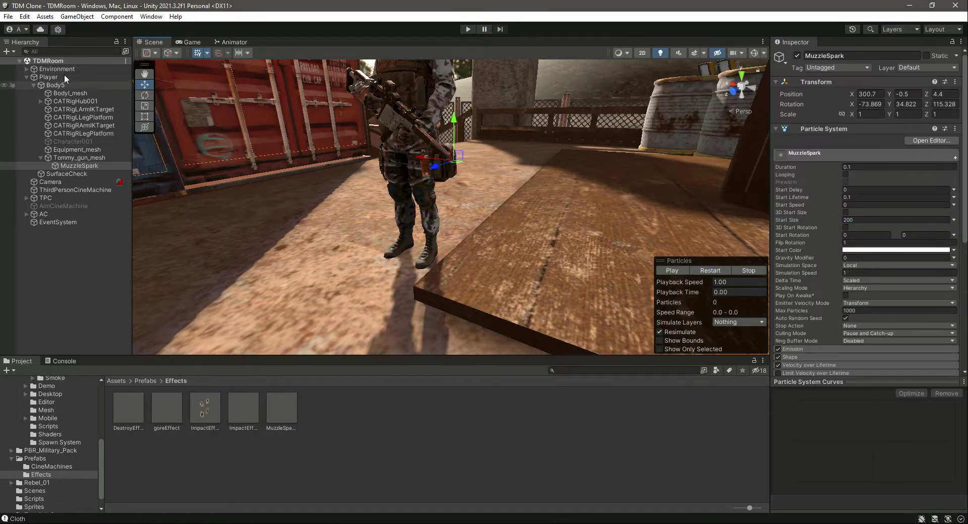
Assign the new MuzzleSpark object to the Muzzle Spark slot of Tommy_gun_mesh's Rifle script and select MuzzleSpark again
click(76, 157)
drag(89, 165, 874, 289)
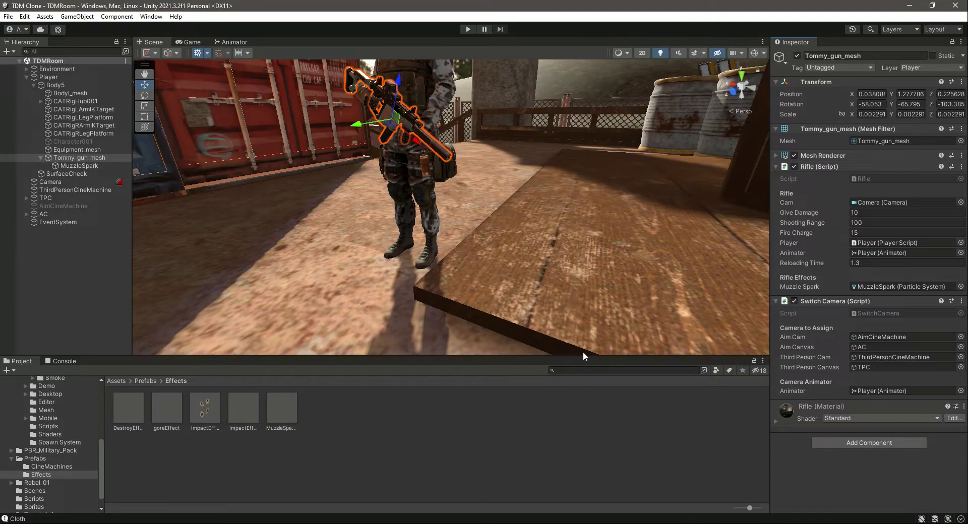
click(91, 166)
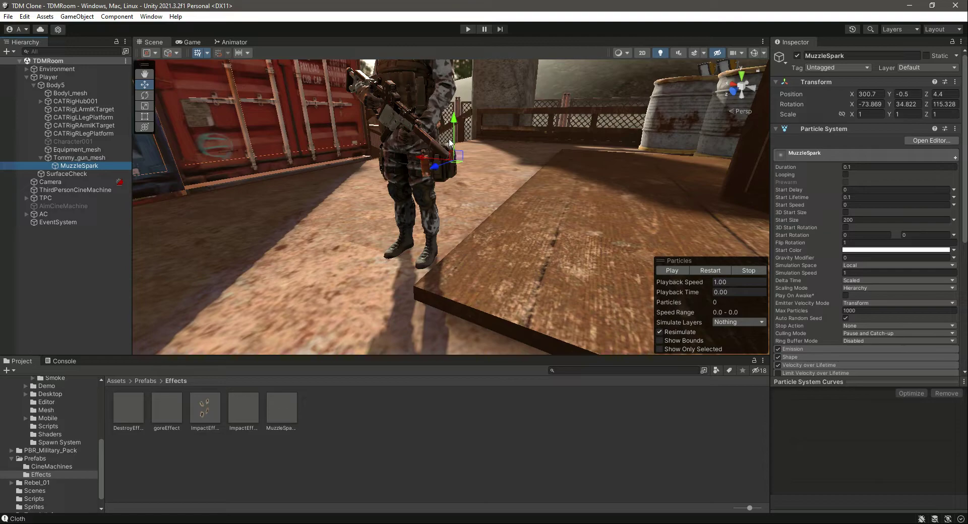
Play the game again, aiming, shooting, reloading and walking the player to check the muzzle spark, and stop play mode
click(467, 28)
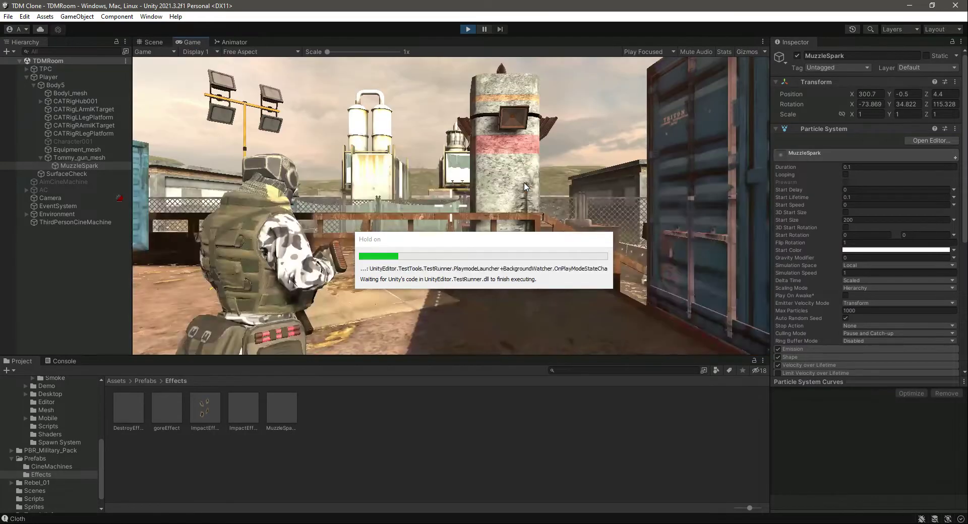
right_click(451, 206)
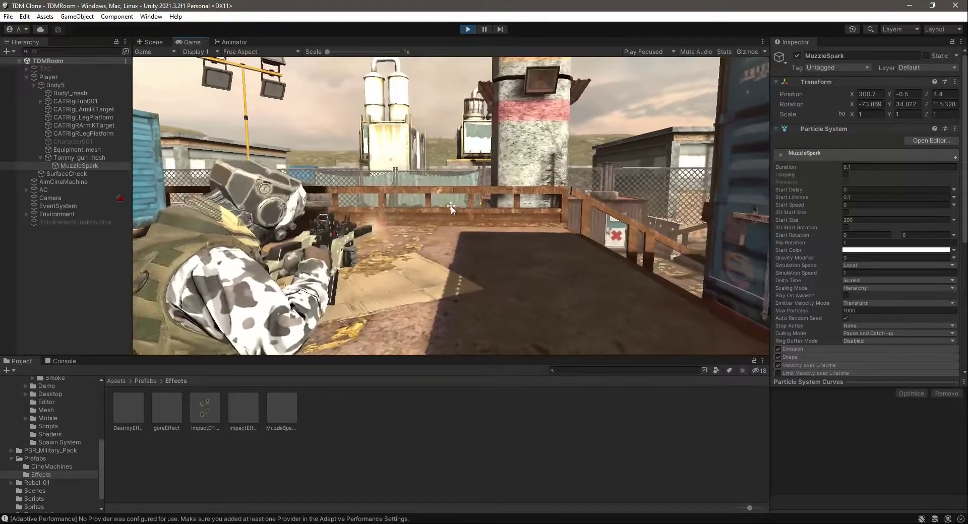
click(451, 206)
key(r)
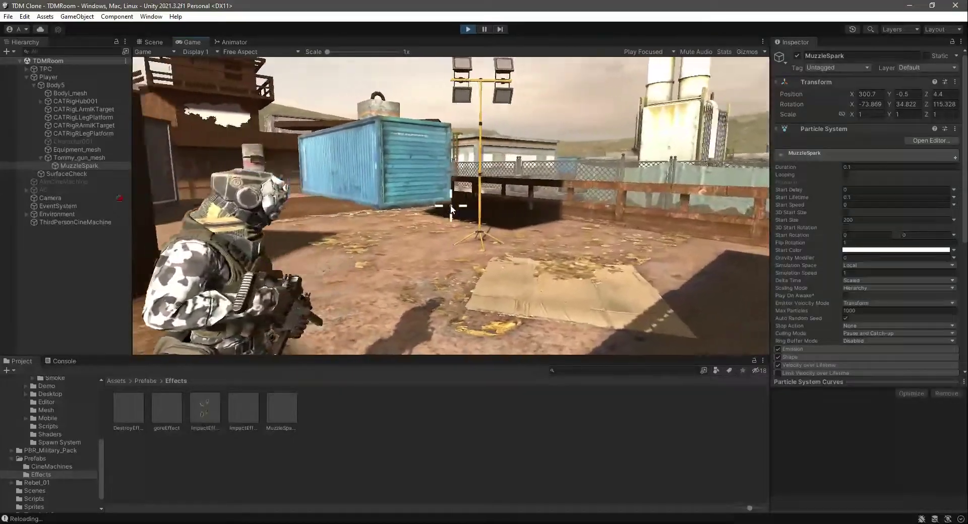
key(w)
click(449, 205)
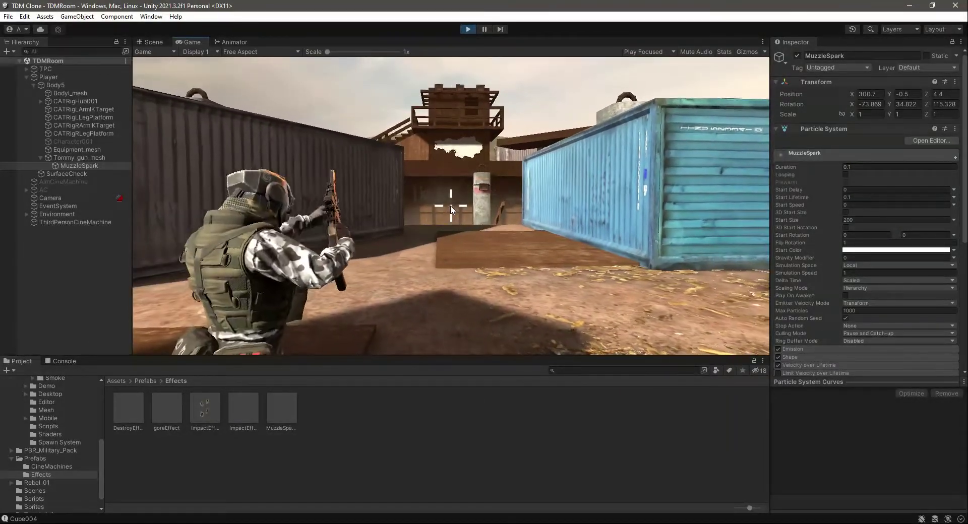
click(480, 53)
click(468, 29)
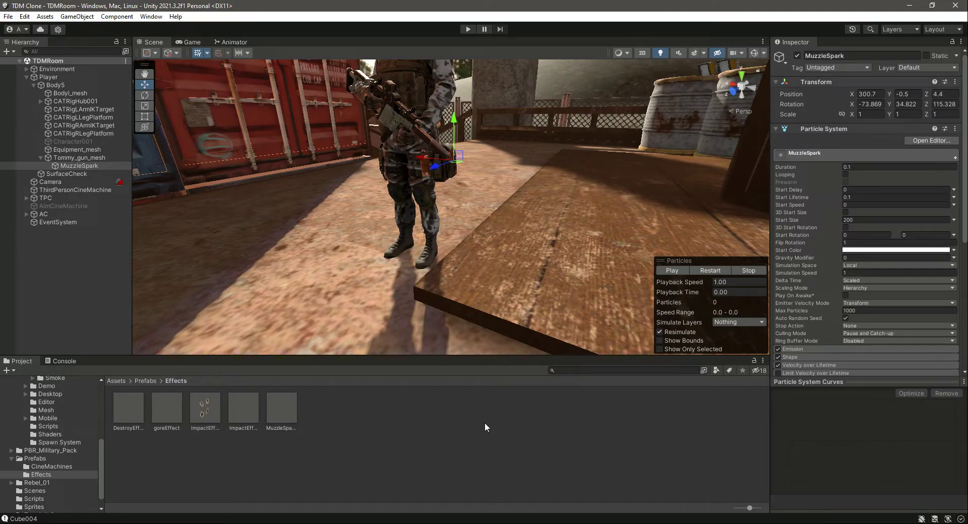
Collapse the Tommy_gun_mesh, Body5 and Player entries in the scene hierarchy
click(41, 158)
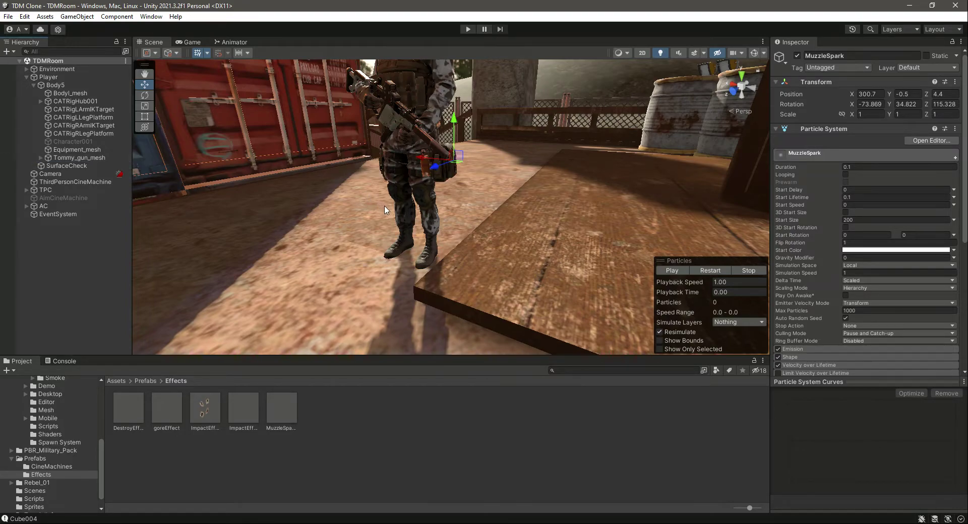
right_drag(375, 204, 555, 201)
key(s)
scroll(556, 205, down, 5)
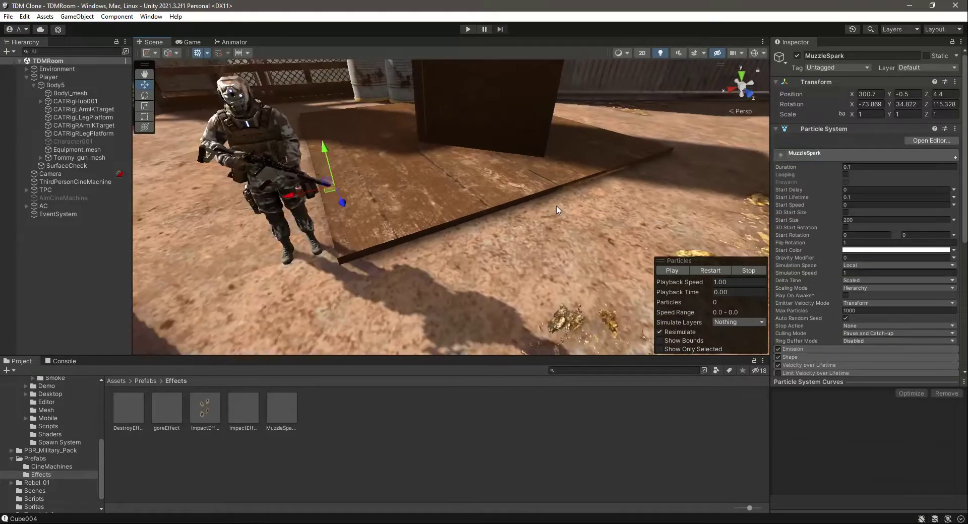
right_drag(482, 228, 475, 190)
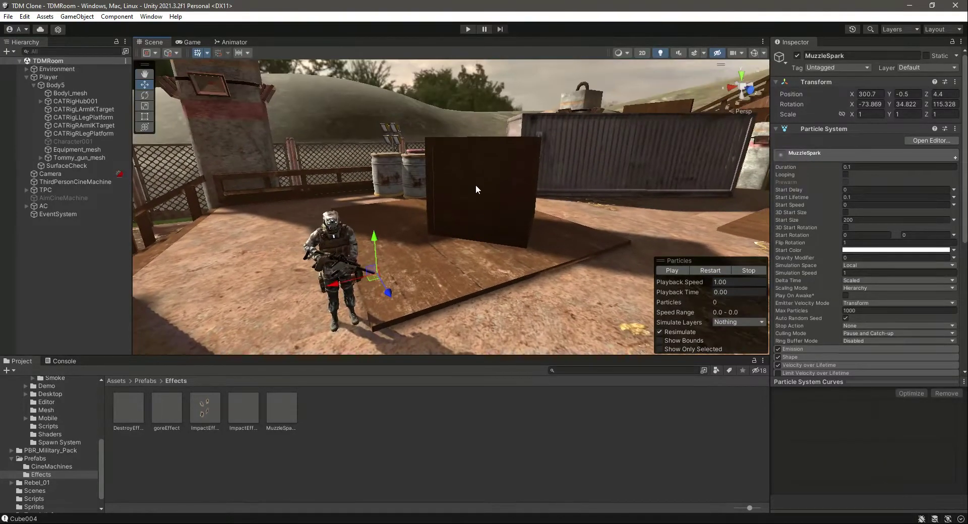
click(33, 85)
click(26, 78)
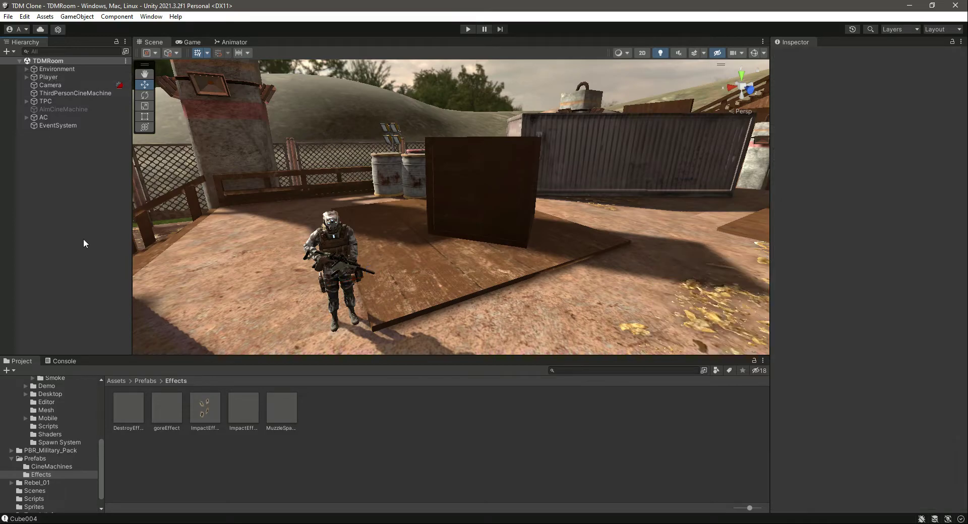